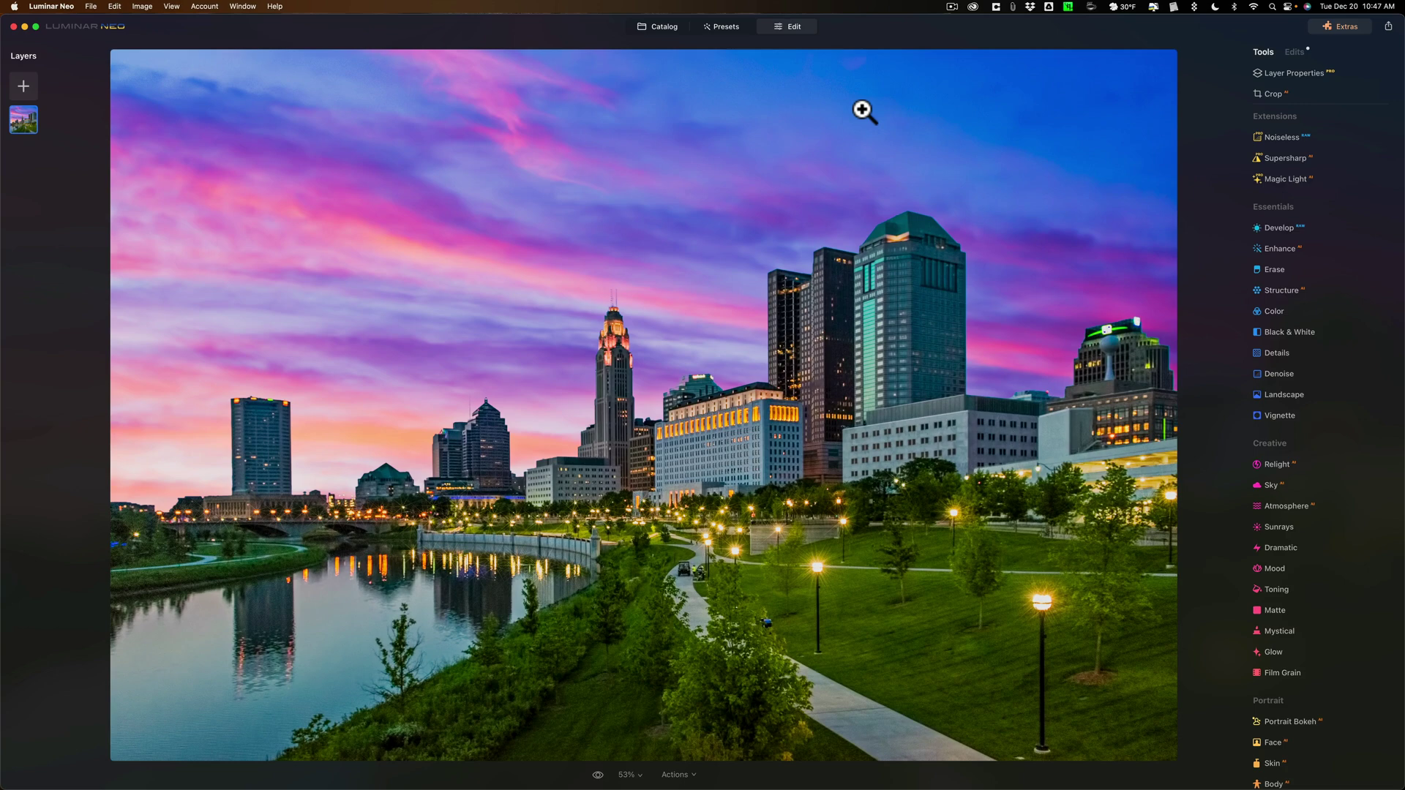
Inspect the lamp post, then give the lamps Magic Light starbursts: Intensity 61, Size 43, Beam Width 32, Glow 40.
left_click(807, 566)
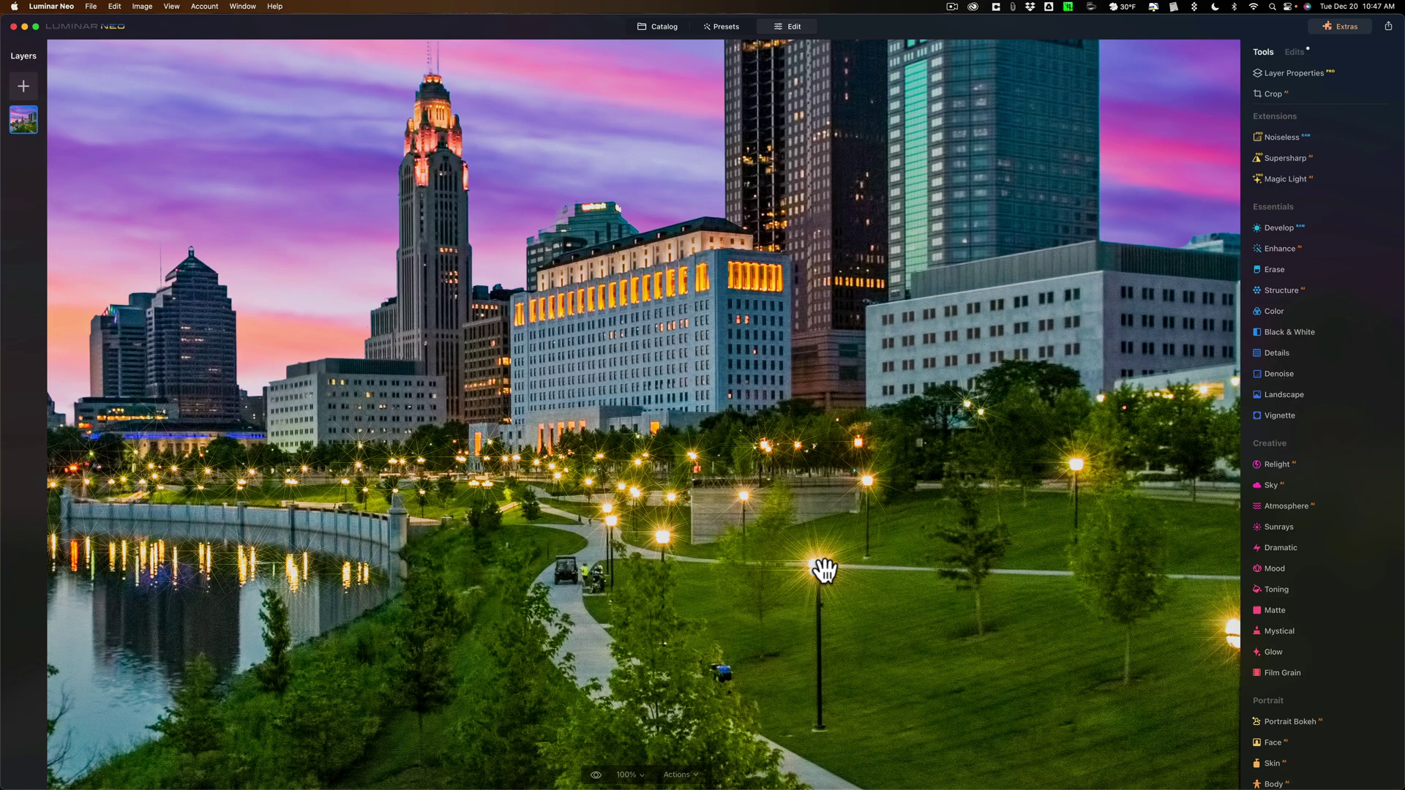
left_click(823, 570)
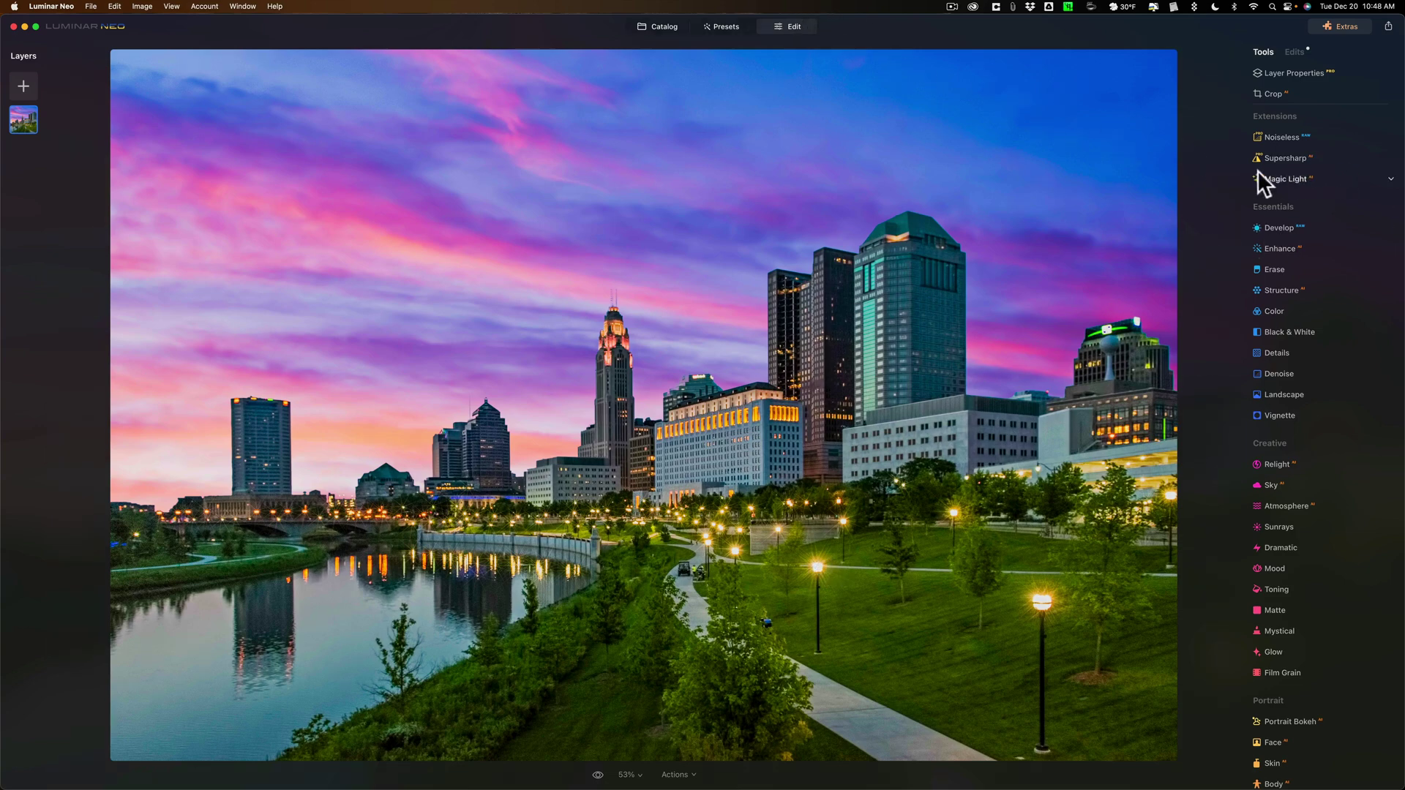
left_click(1275, 177)
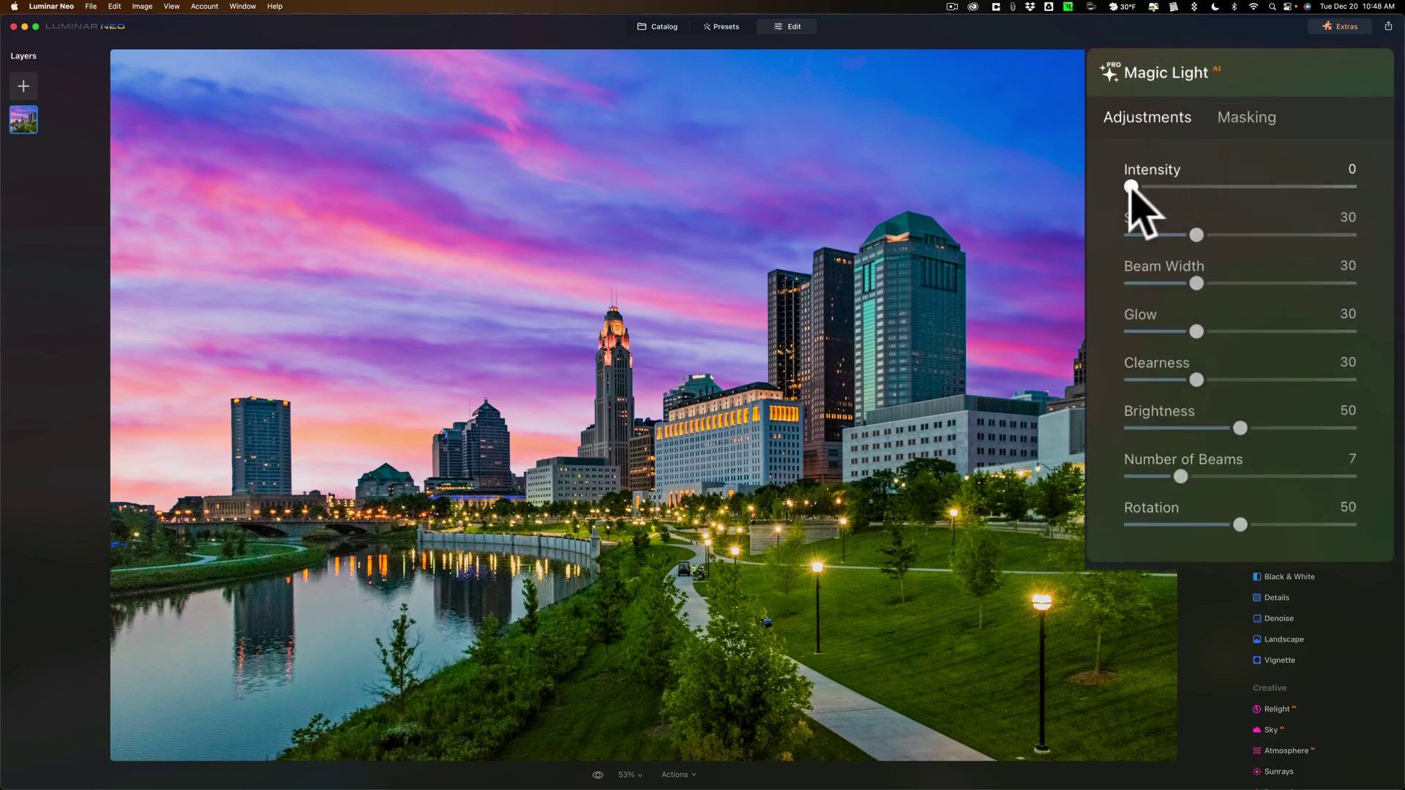
left_click_drag(1131, 188, 1270, 188)
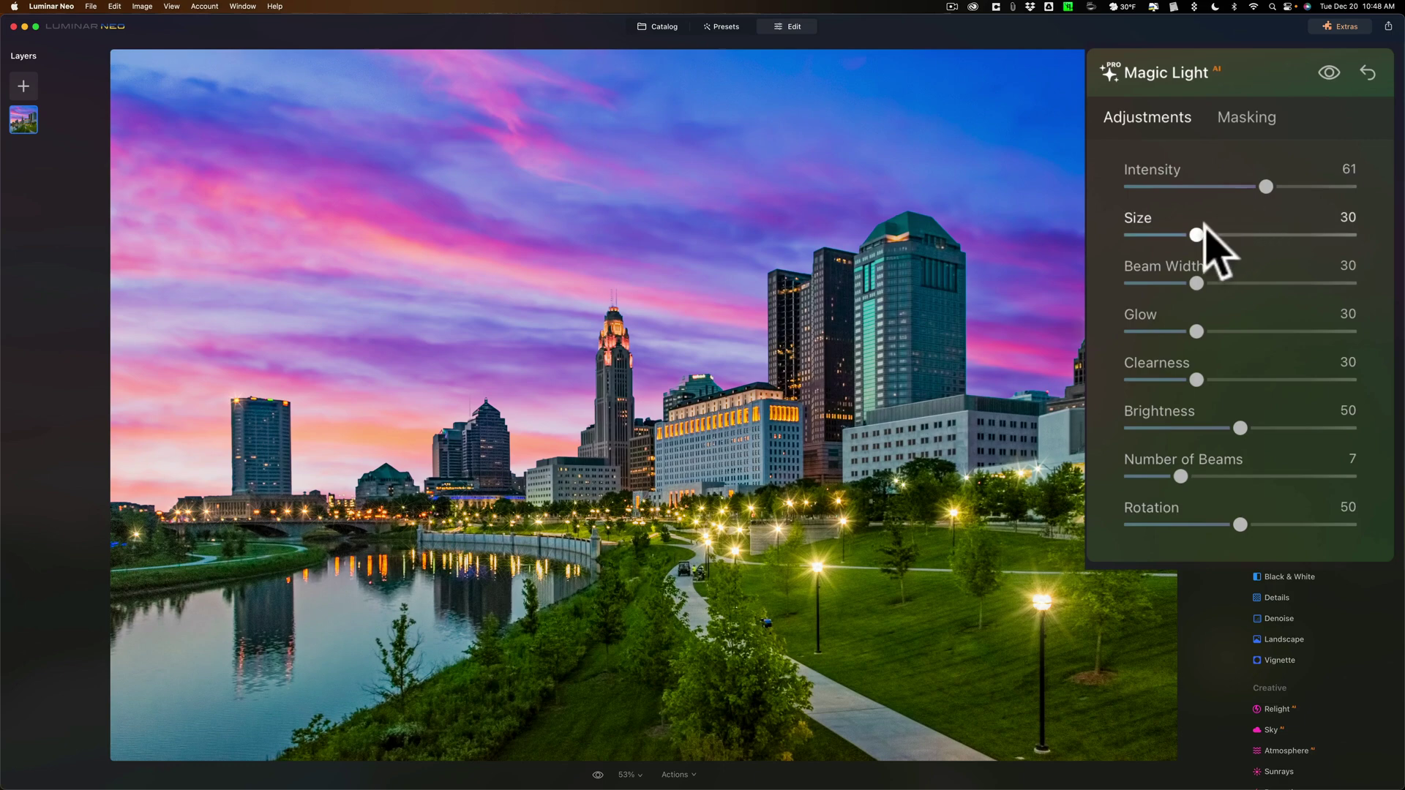
left_click_drag(1196, 235, 1194, 277)
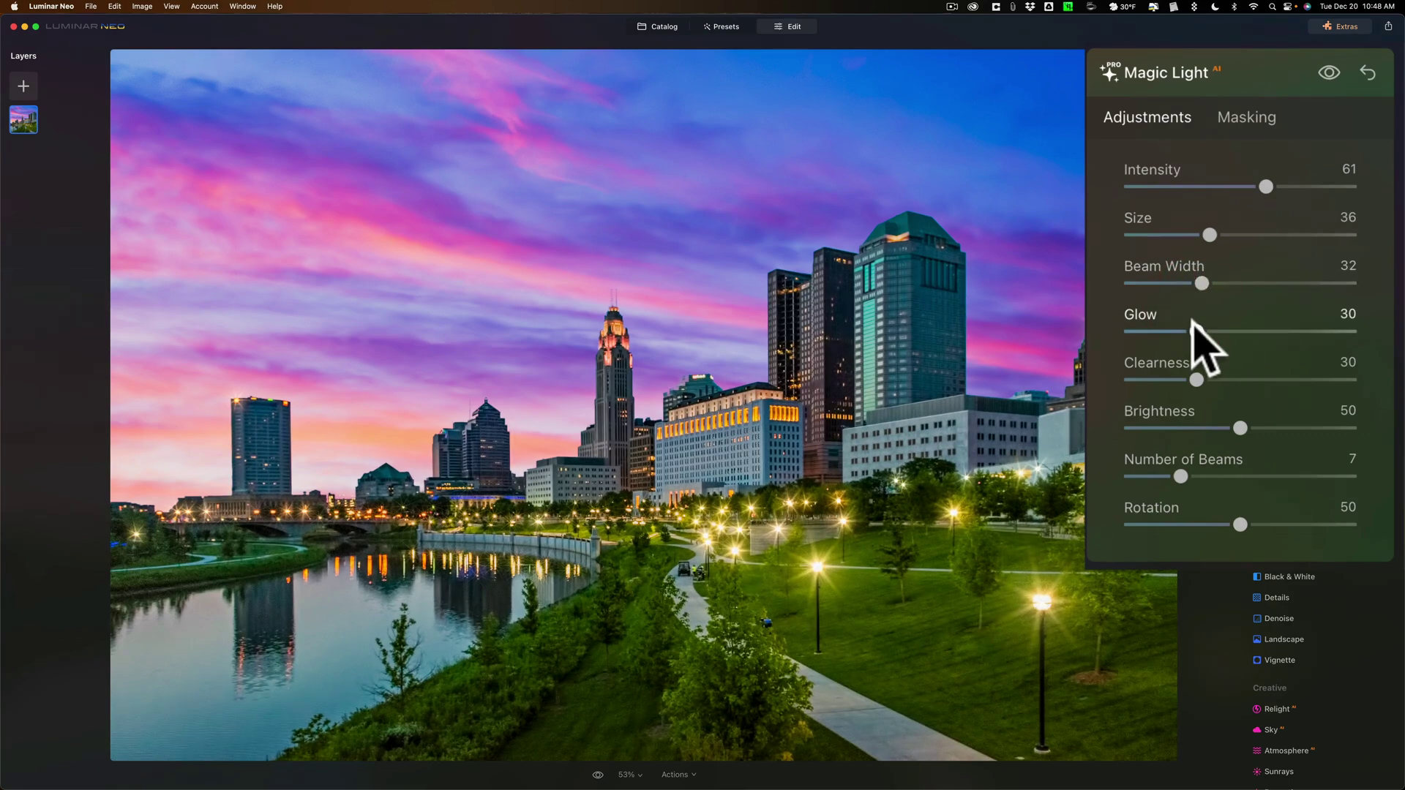
mouse_move(1196, 331)
left_mouse_down()
mouse_move(1307, 334)
mouse_move(1179, 329)
left_mouse_up()
left_click_drag(1209, 234, 1202, 381)
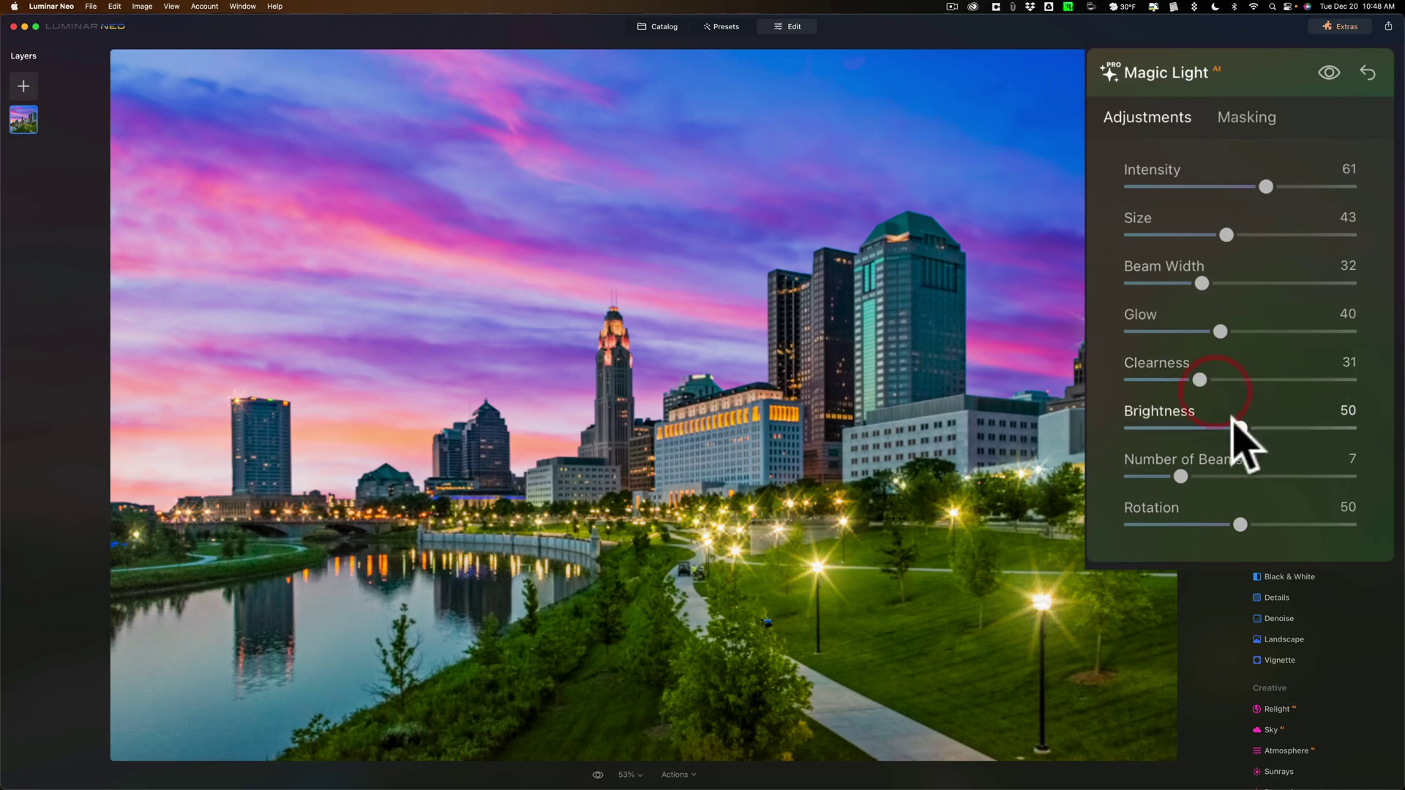
Set the starbursts to Brightness 58, 10 beams, Rotation 47 and Size 39, with Intensity 61.
mouse_move(1236, 427)
left_mouse_down()
mouse_move(1313, 426)
mouse_move(1174, 428)
mouse_move(1251, 430)
mouse_move(1242, 455)
left_mouse_up()
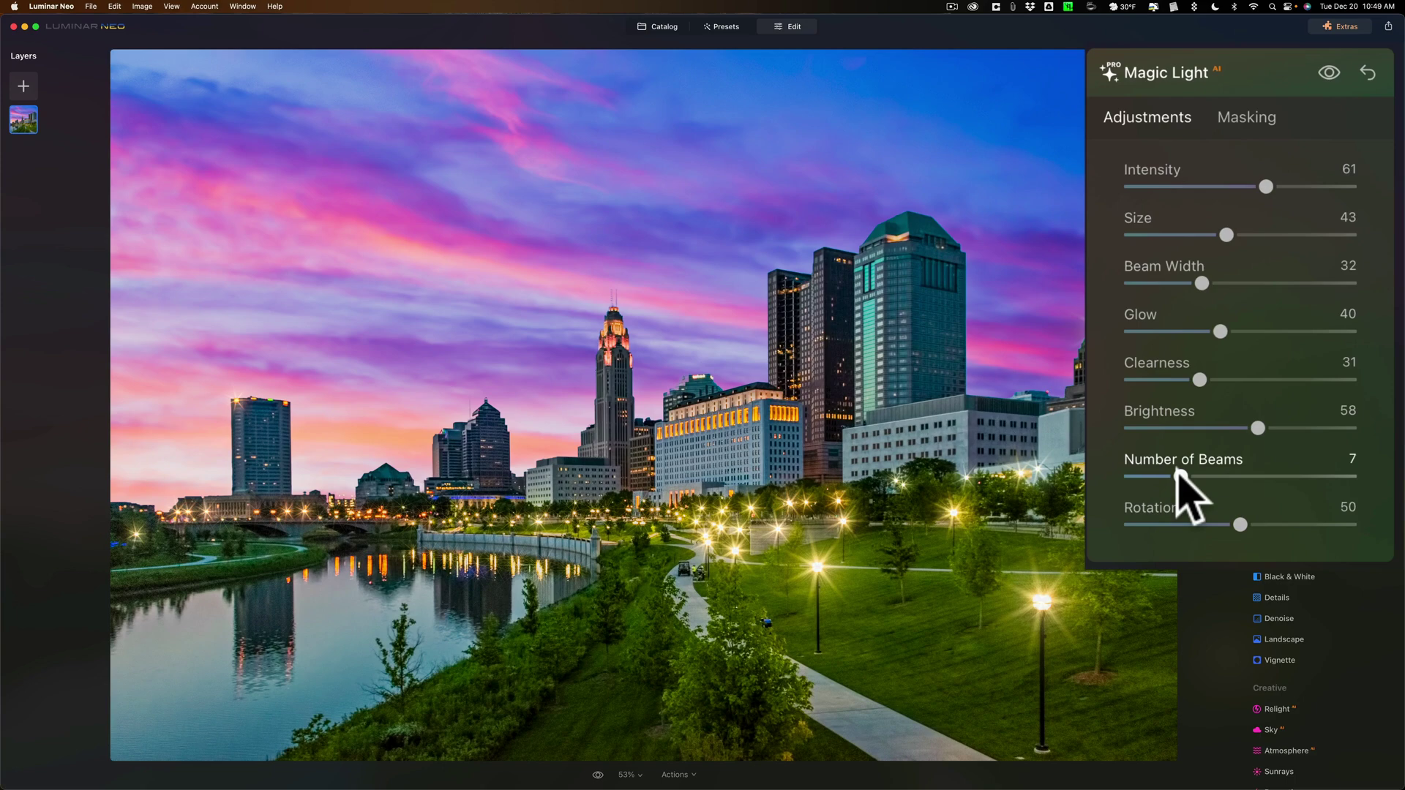
mouse_move(1180, 476)
left_mouse_down()
mouse_move(1383, 469)
mouse_move(1131, 477)
mouse_move(1229, 476)
mouse_move(1207, 475)
left_mouse_up()
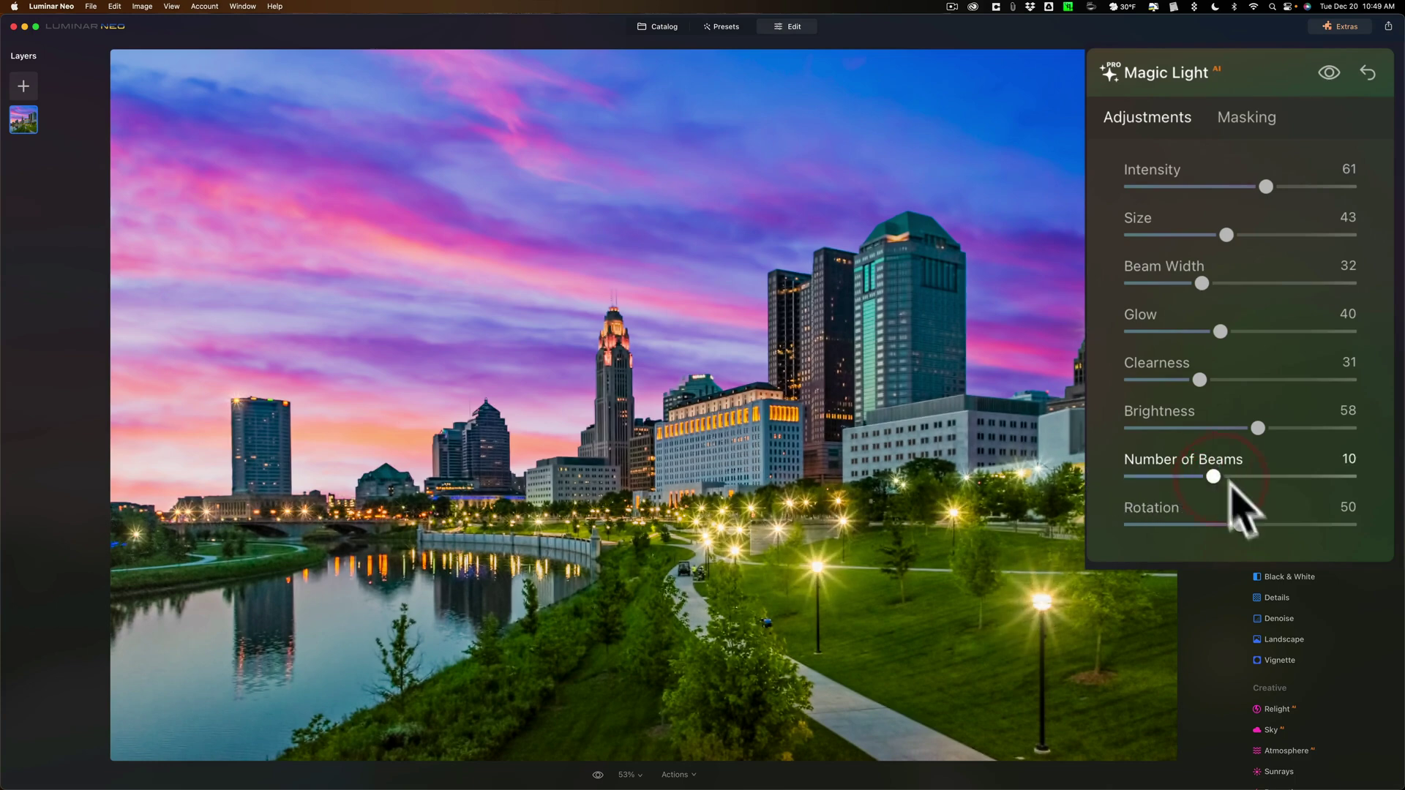
mouse_move(1240, 525)
left_mouse_down()
mouse_move(1287, 525)
mouse_move(1259, 525)
left_mouse_up()
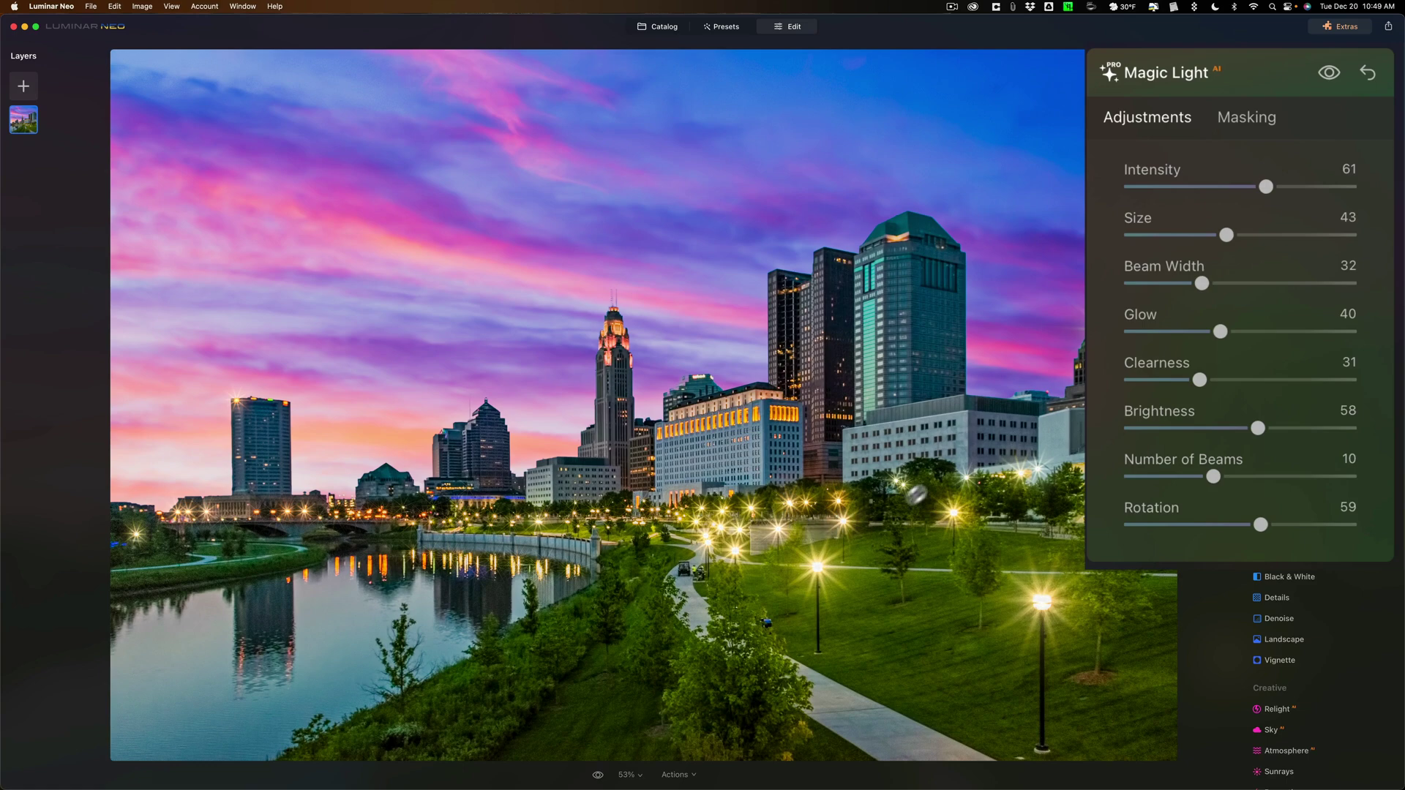
left_click_drag(1258, 524, 1229, 517)
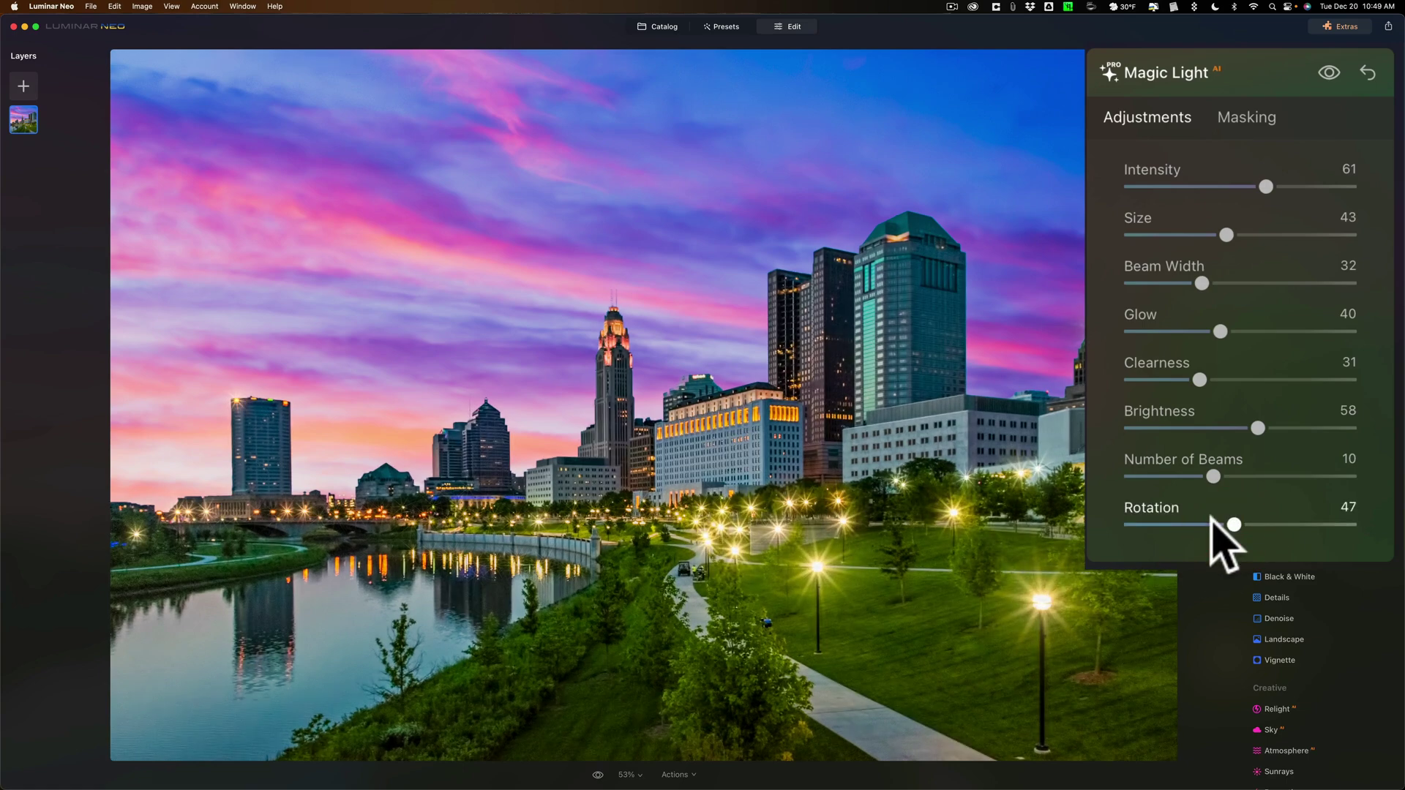
left_click_drag(1224, 217, 1210, 226)
mouse_move(1261, 180)
left_mouse_down()
mouse_move(1223, 182)
mouse_move(1263, 180)
left_mouse_up()
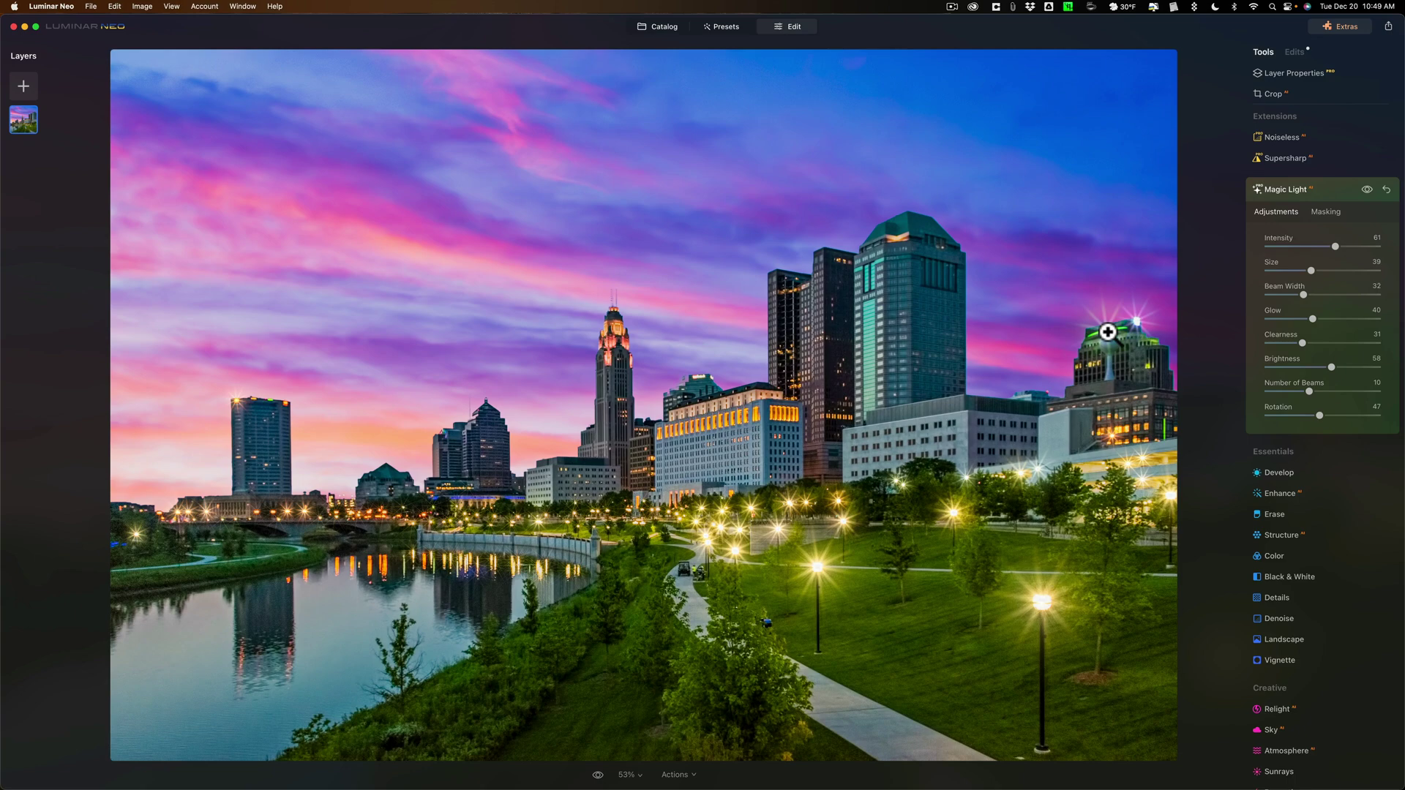
Brush-erase the Magic Light stars from the right building's green sign and the left tower top.
left_click_drag(1108, 332, 1139, 323)
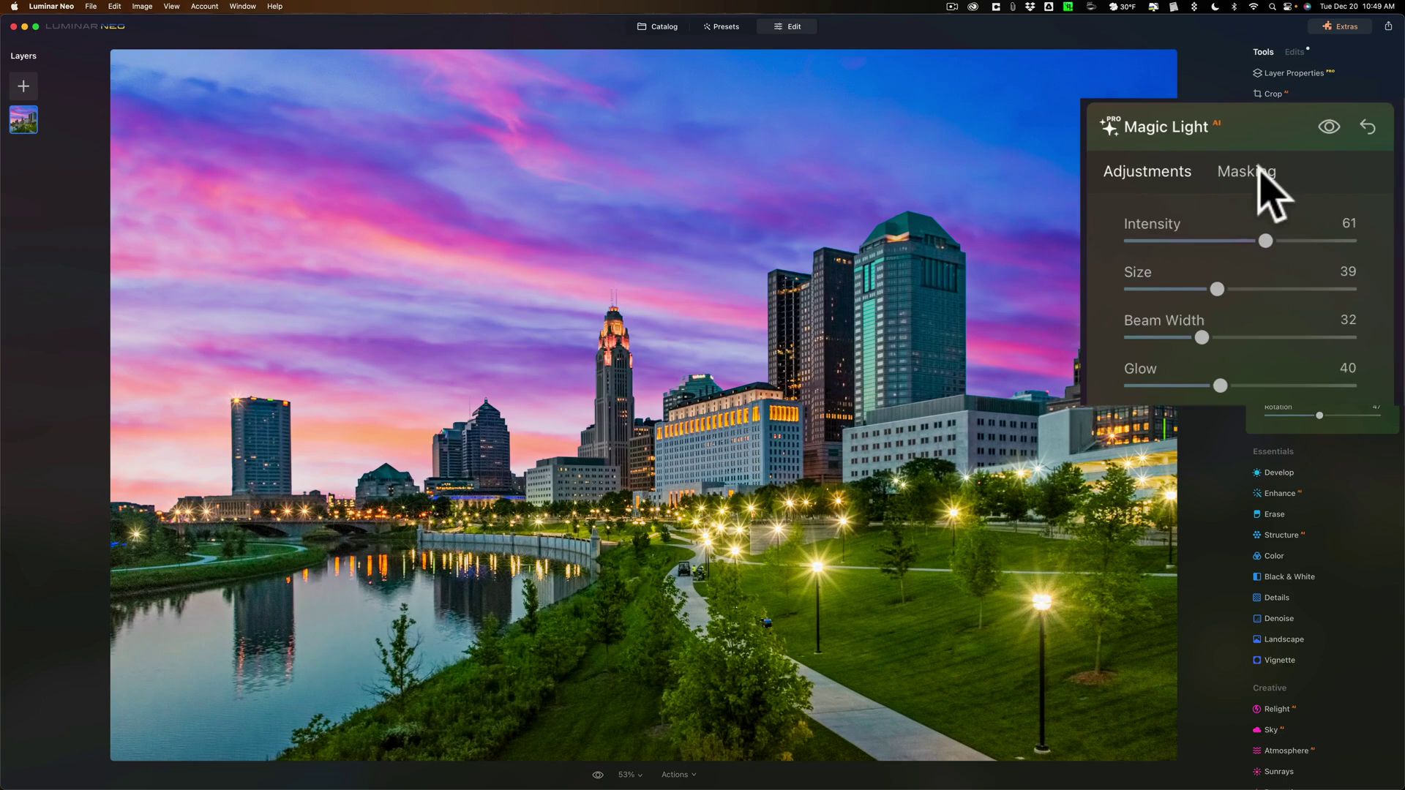
left_click(1330, 212)
left_click(1155, 222)
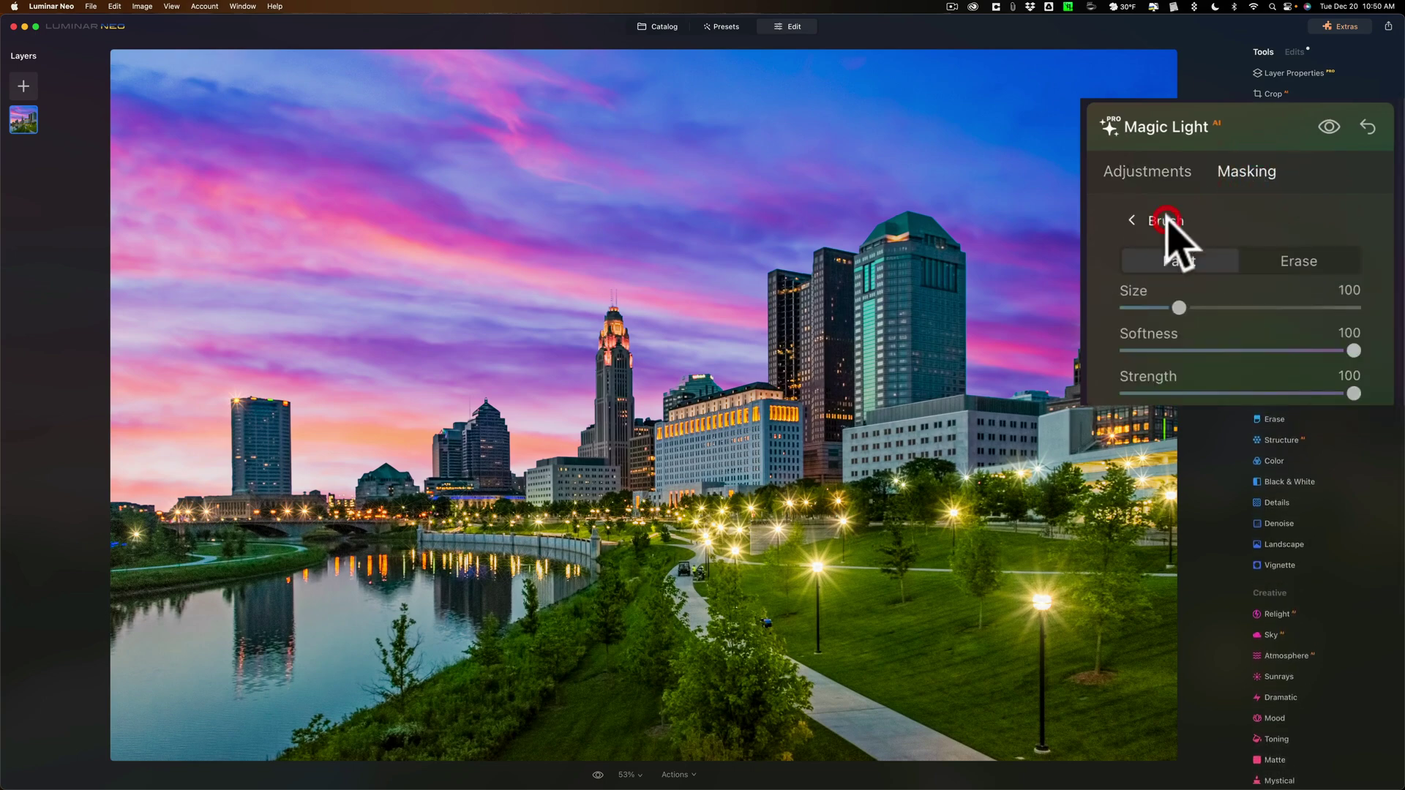
left_click(1287, 260)
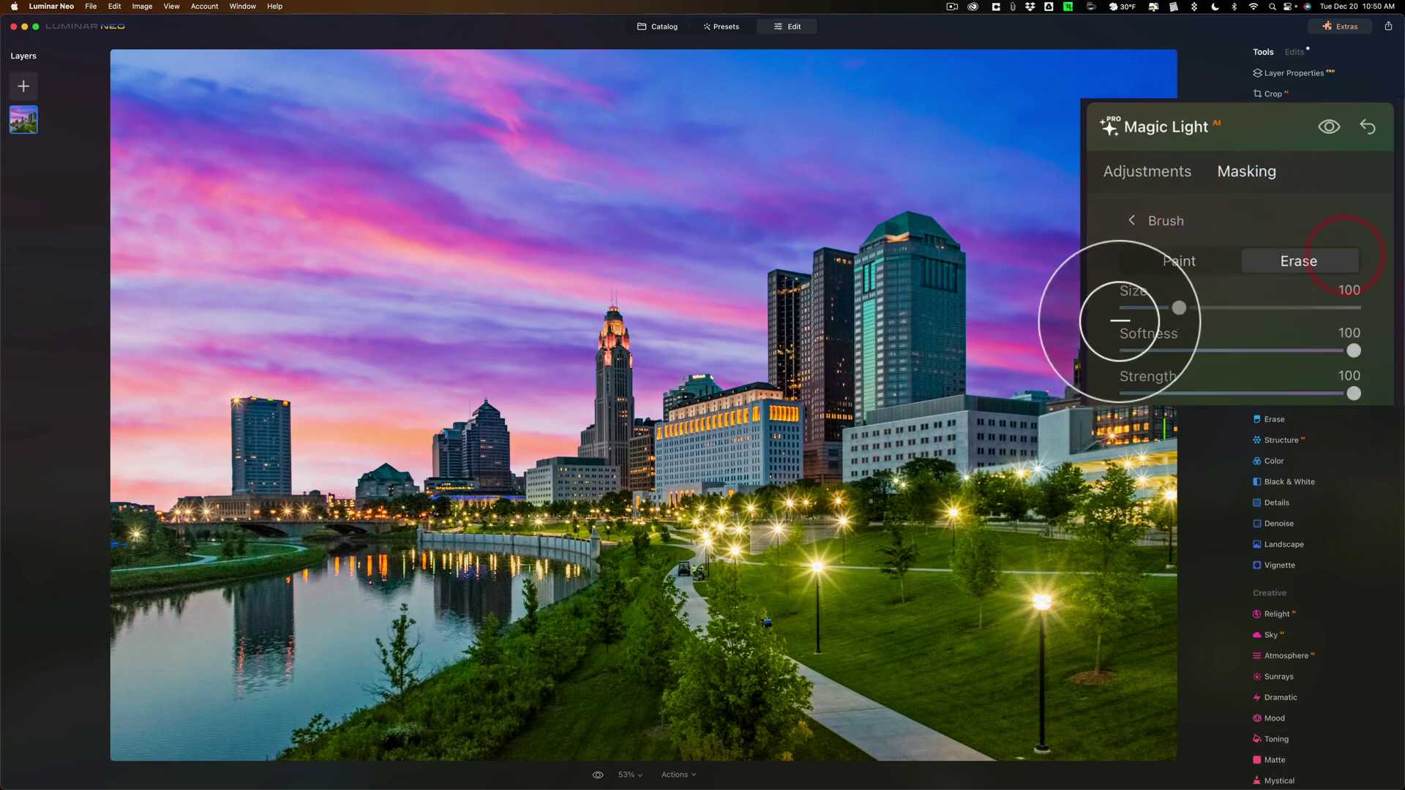
mouse_move(1129, 314)
left_mouse_down()
mouse_move(1076, 324)
mouse_move(1116, 331)
mouse_move(1113, 311)
mouse_move(1082, 335)
mouse_move(1143, 330)
mouse_move(1104, 314)
left_mouse_up()
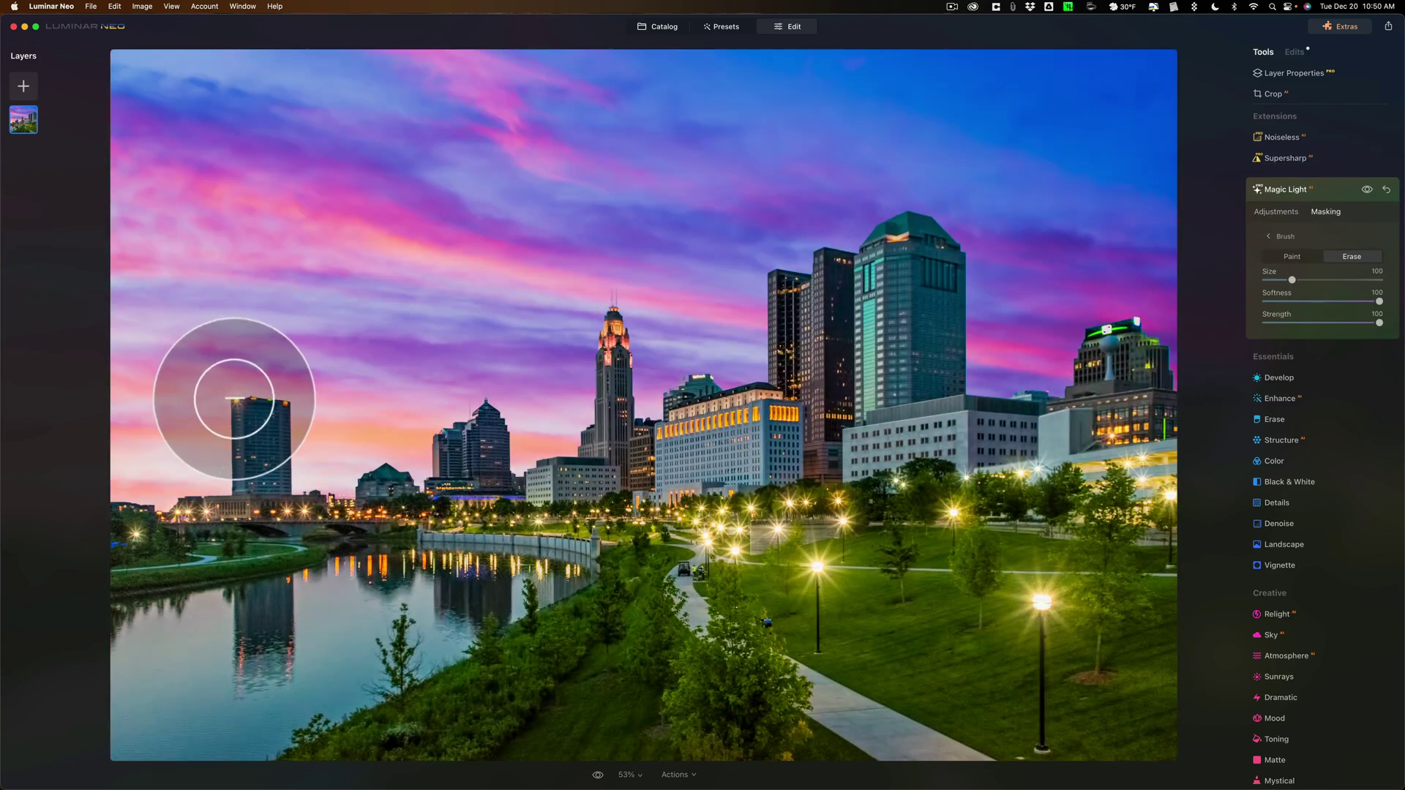
left_click_drag(235, 398, 222, 402)
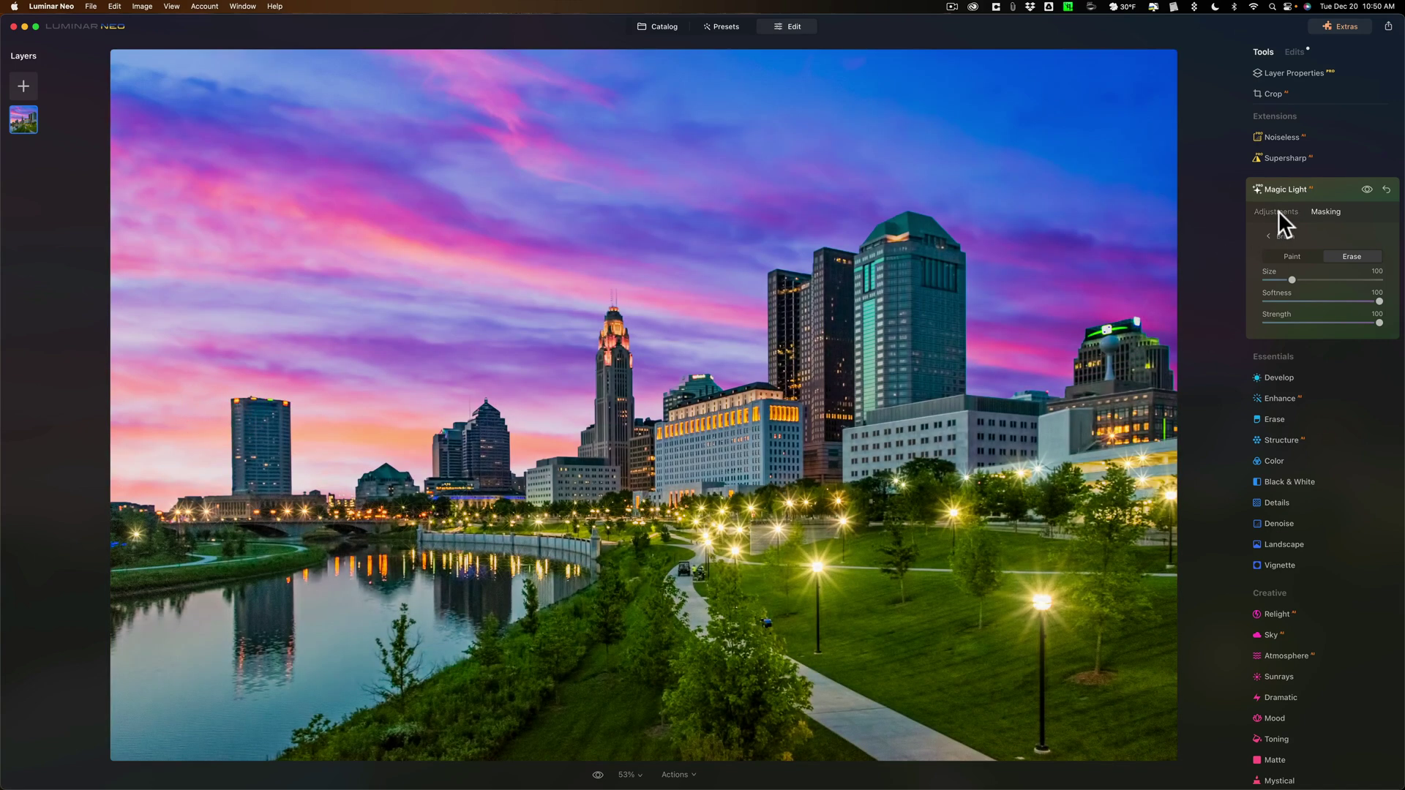
left_click(1278, 211)
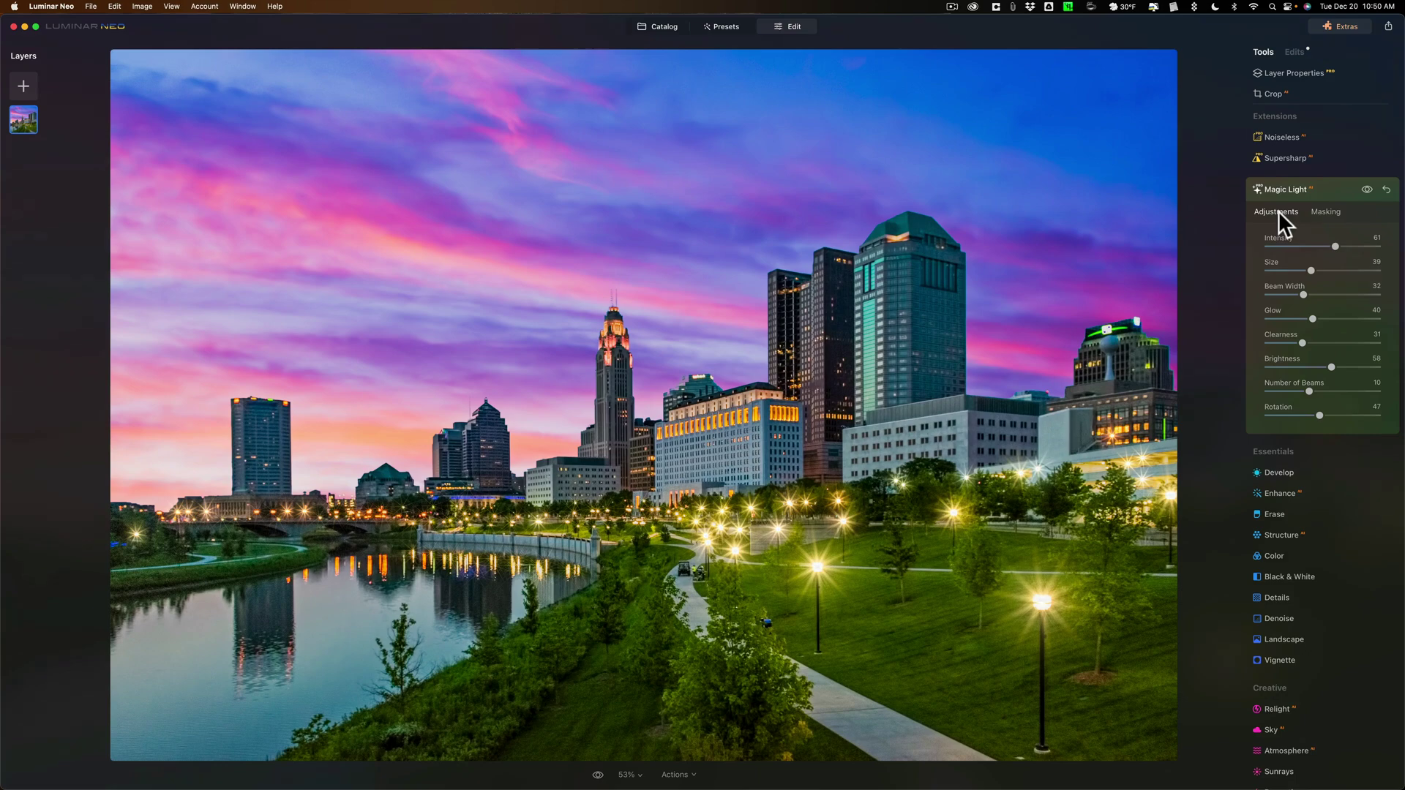
Open the snowy night park photo from the Catalog for editing.
left_click(657, 26)
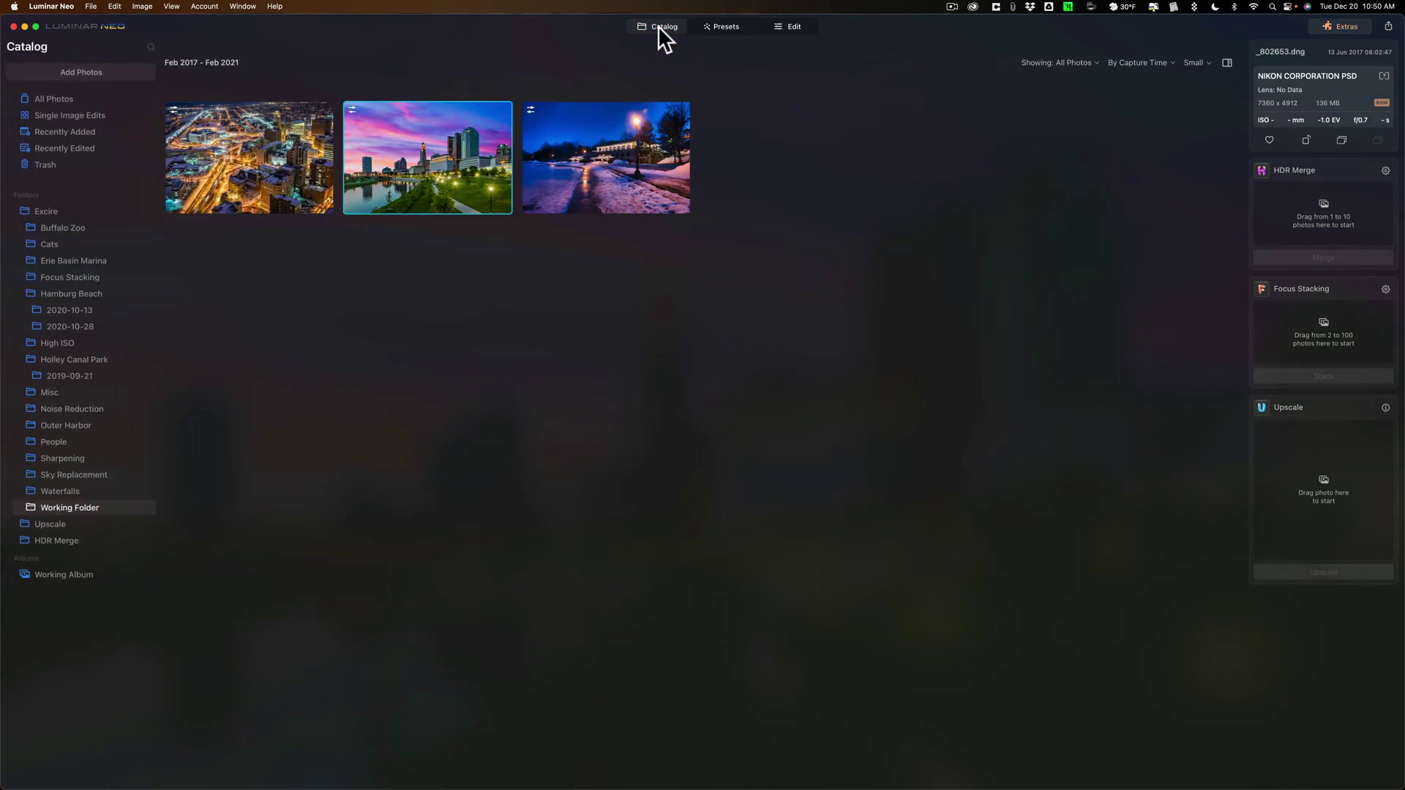
double_click(629, 142)
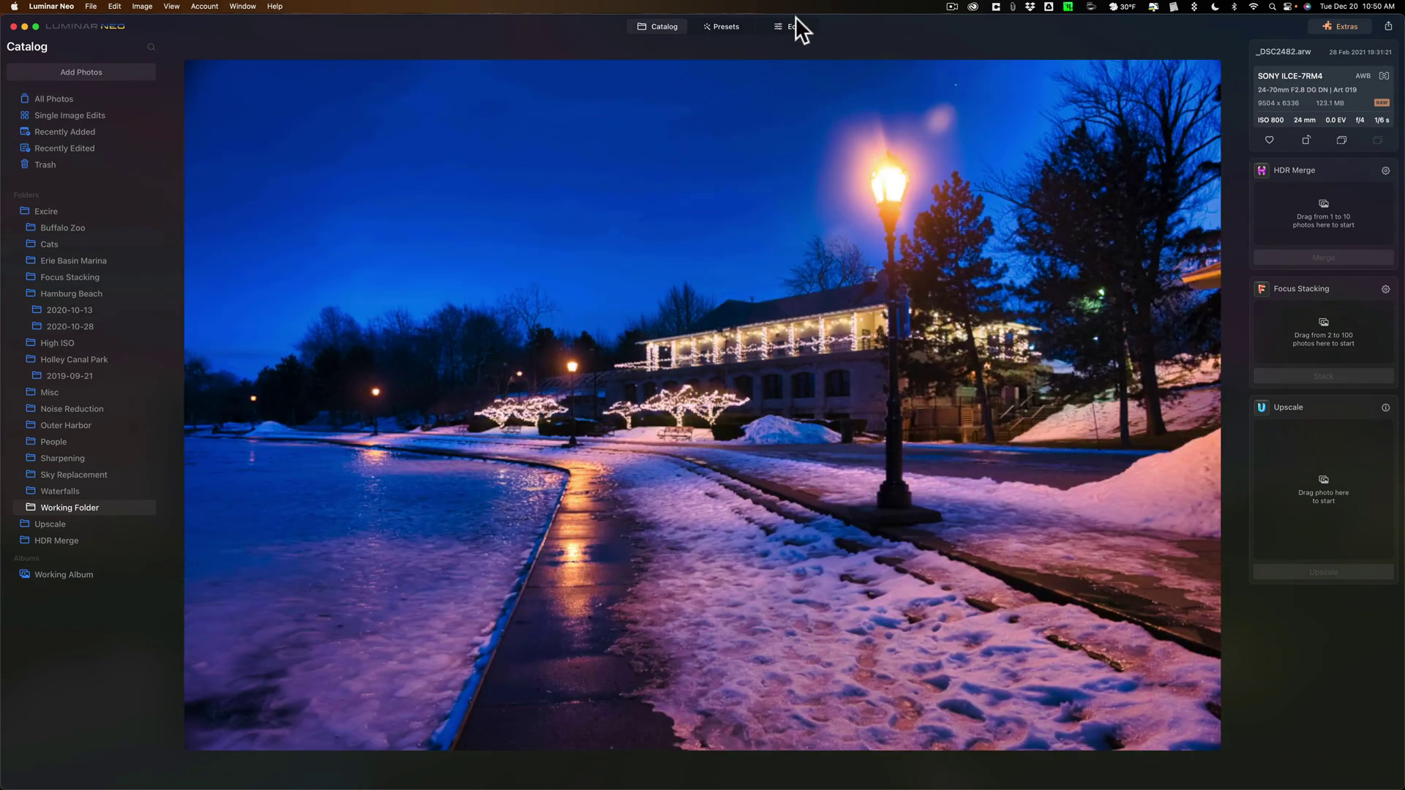
left_click(790, 27)
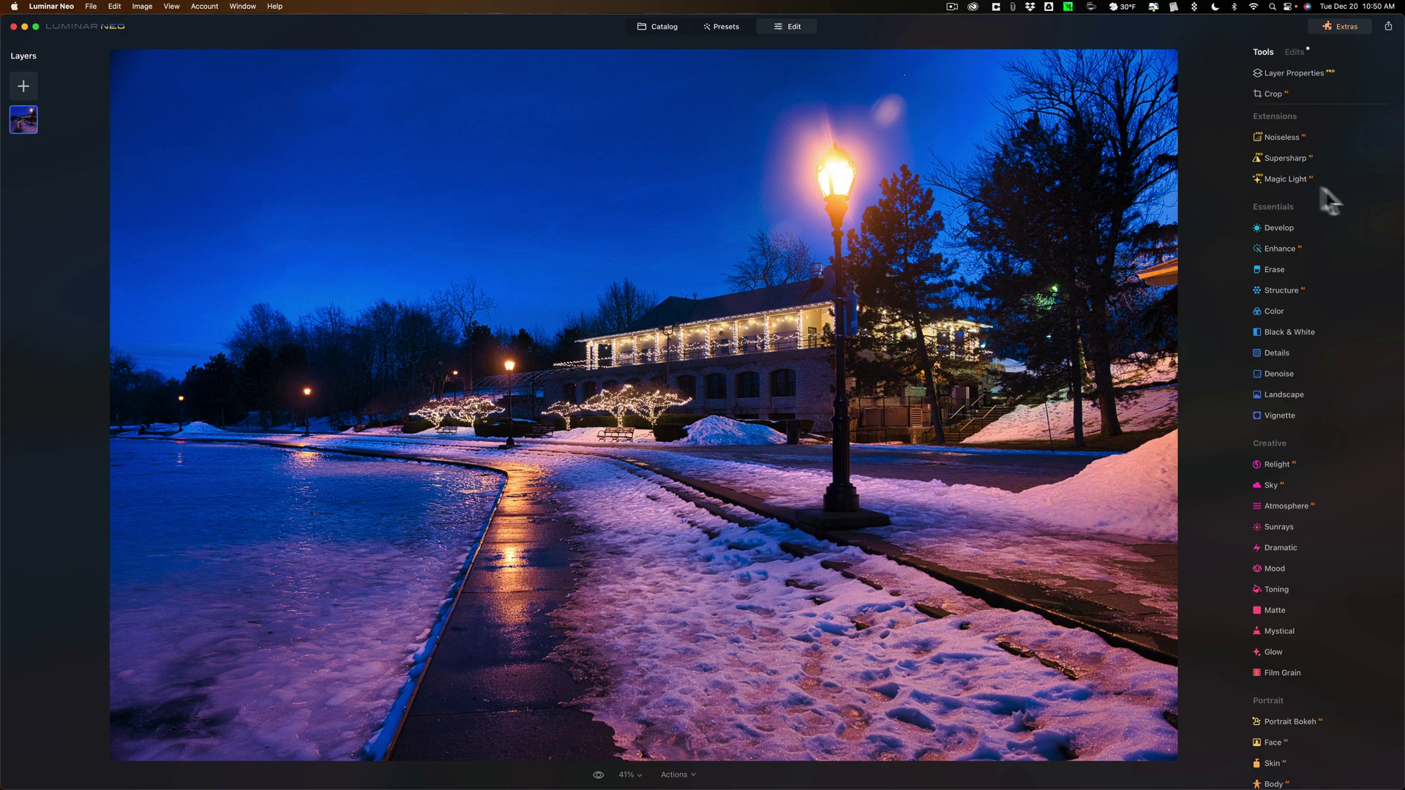
Add a first Magic Light starburst to the lamp post at Intensity 60 with 16 beams.
left_click(1284, 178)
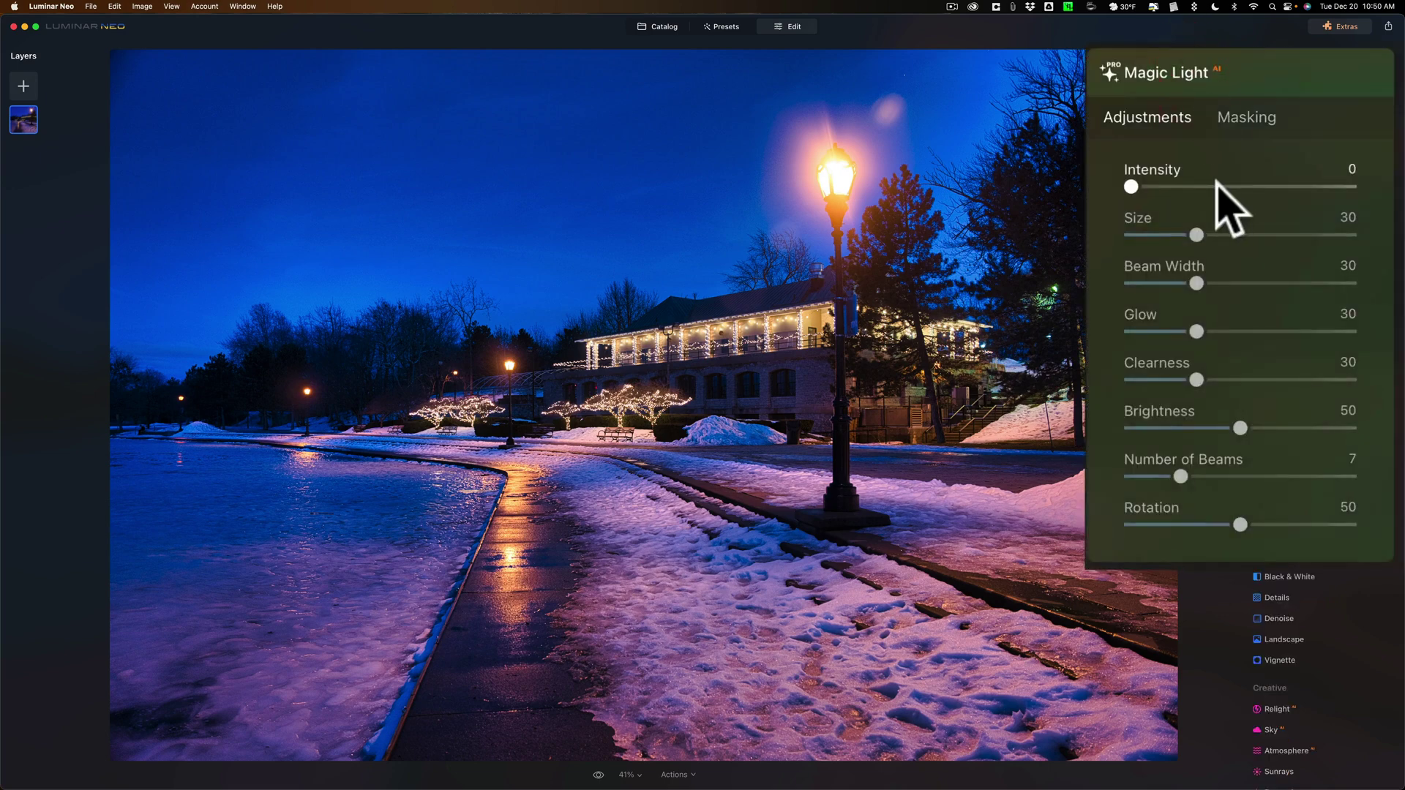
left_click_drag(1216, 184, 1264, 186)
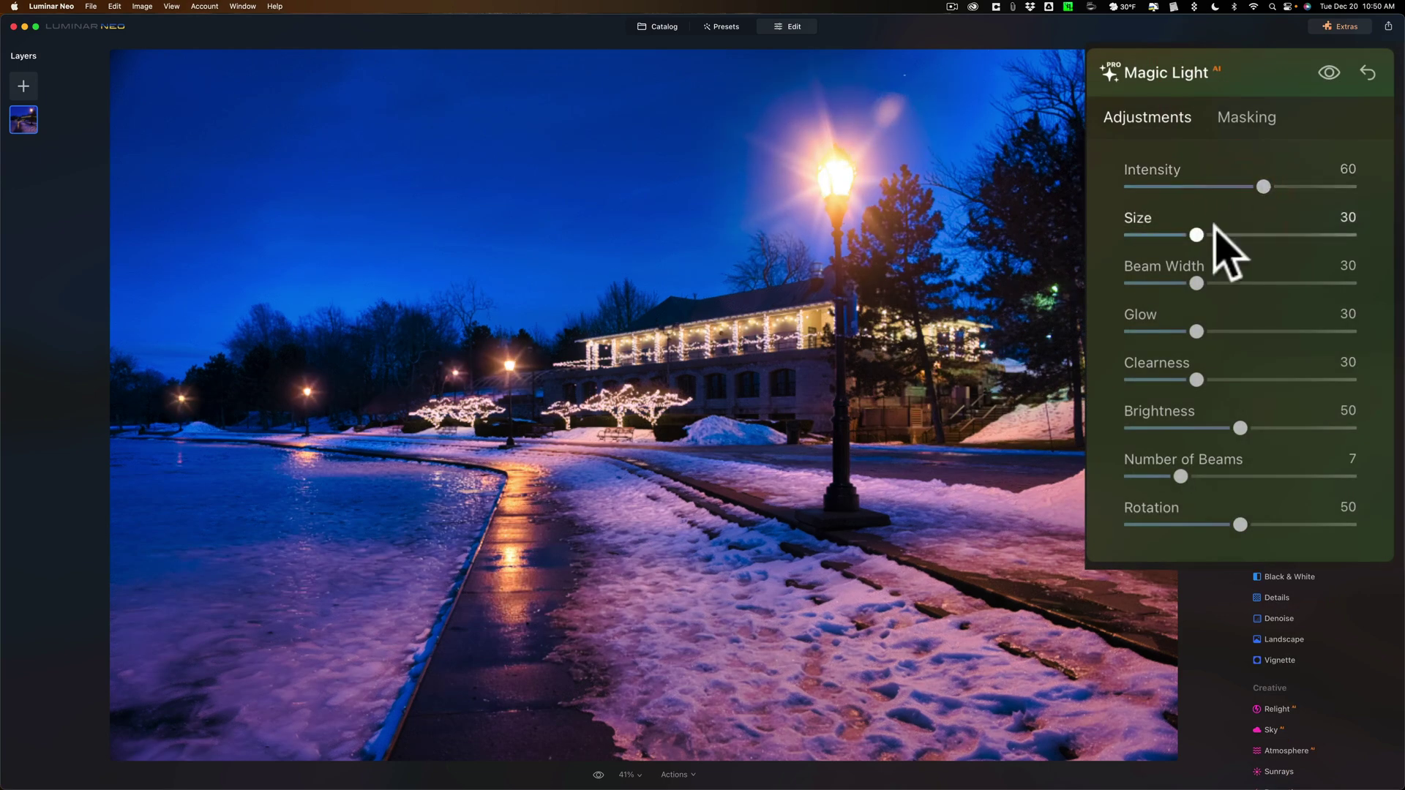
left_click_drag(1214, 234, 1267, 231)
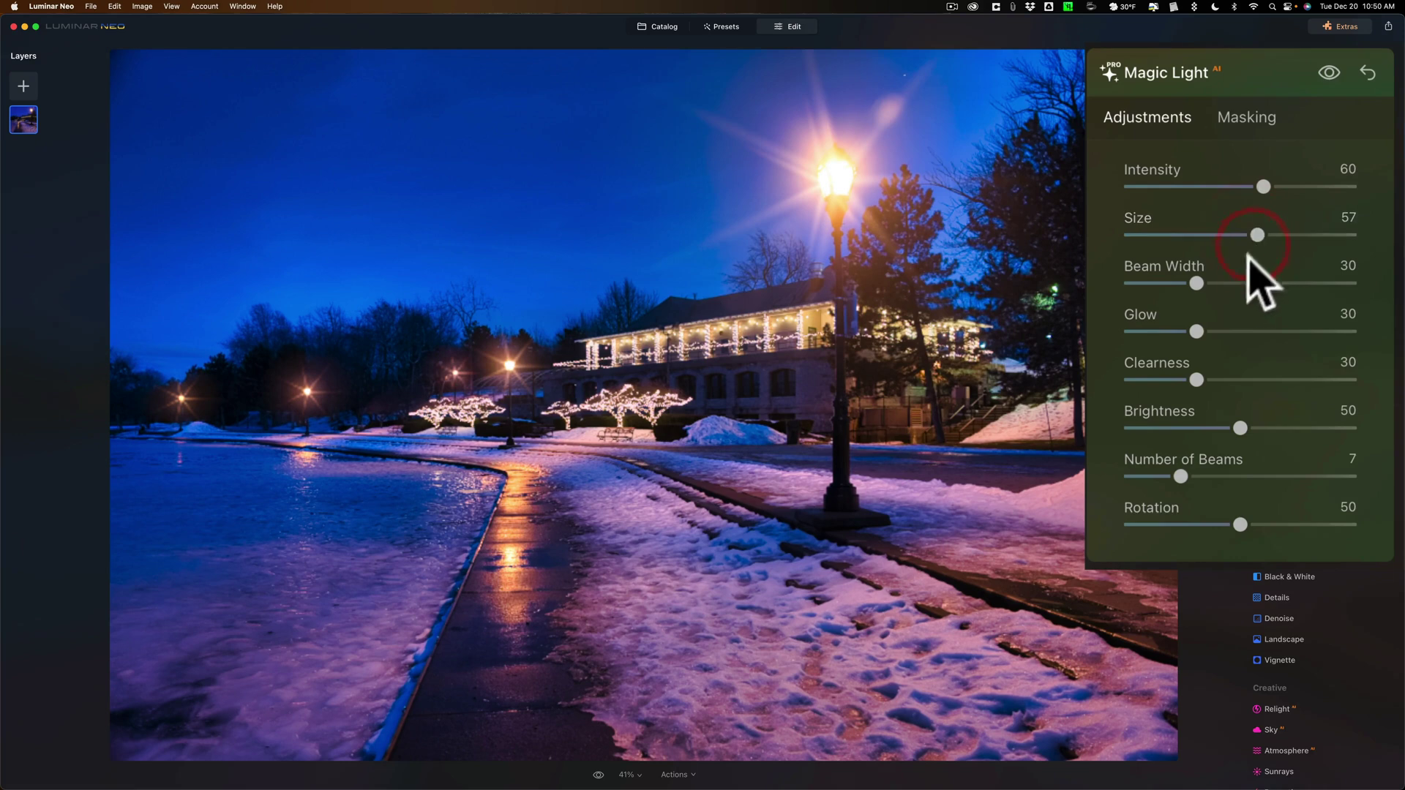
left_click(1246, 283)
left_click(1243, 332)
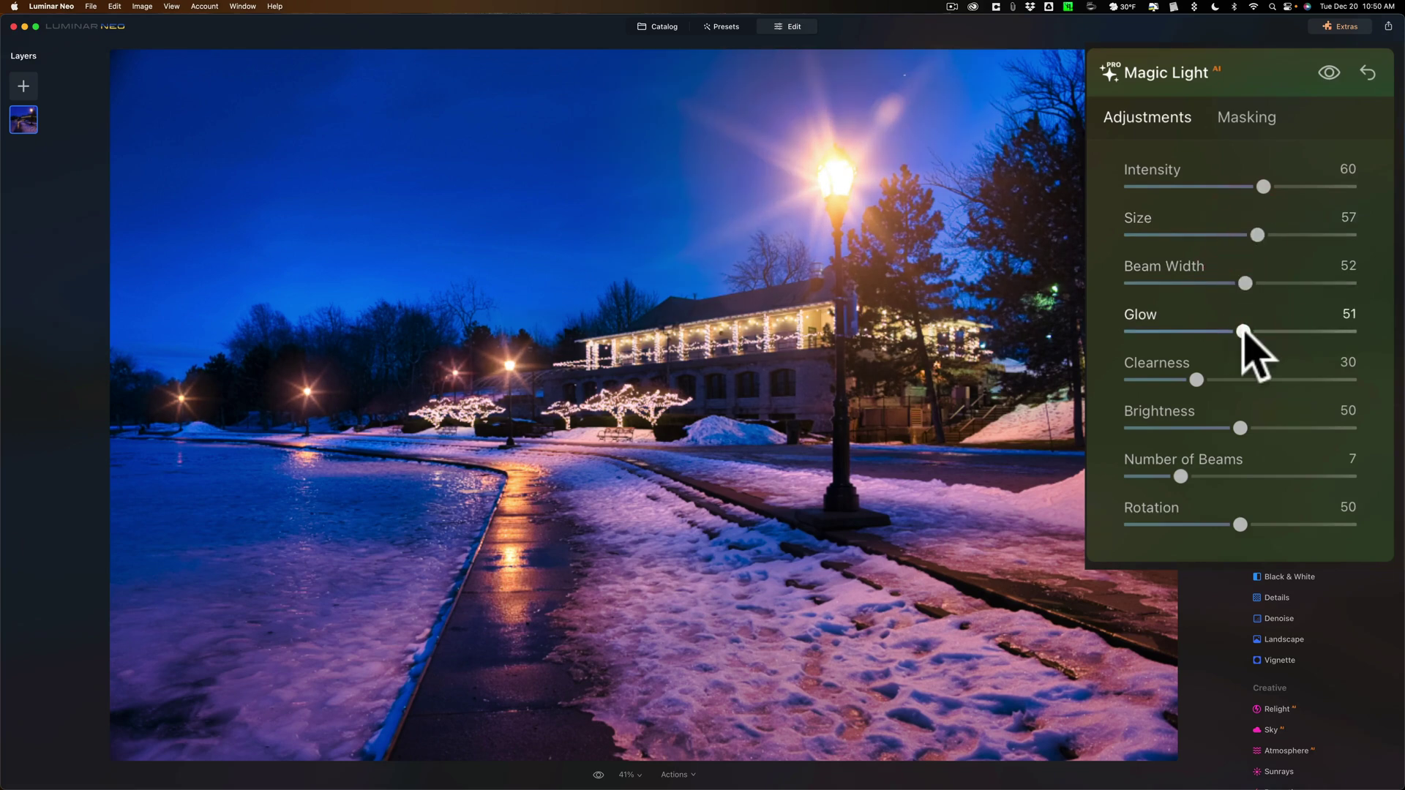
left_click(1246, 379)
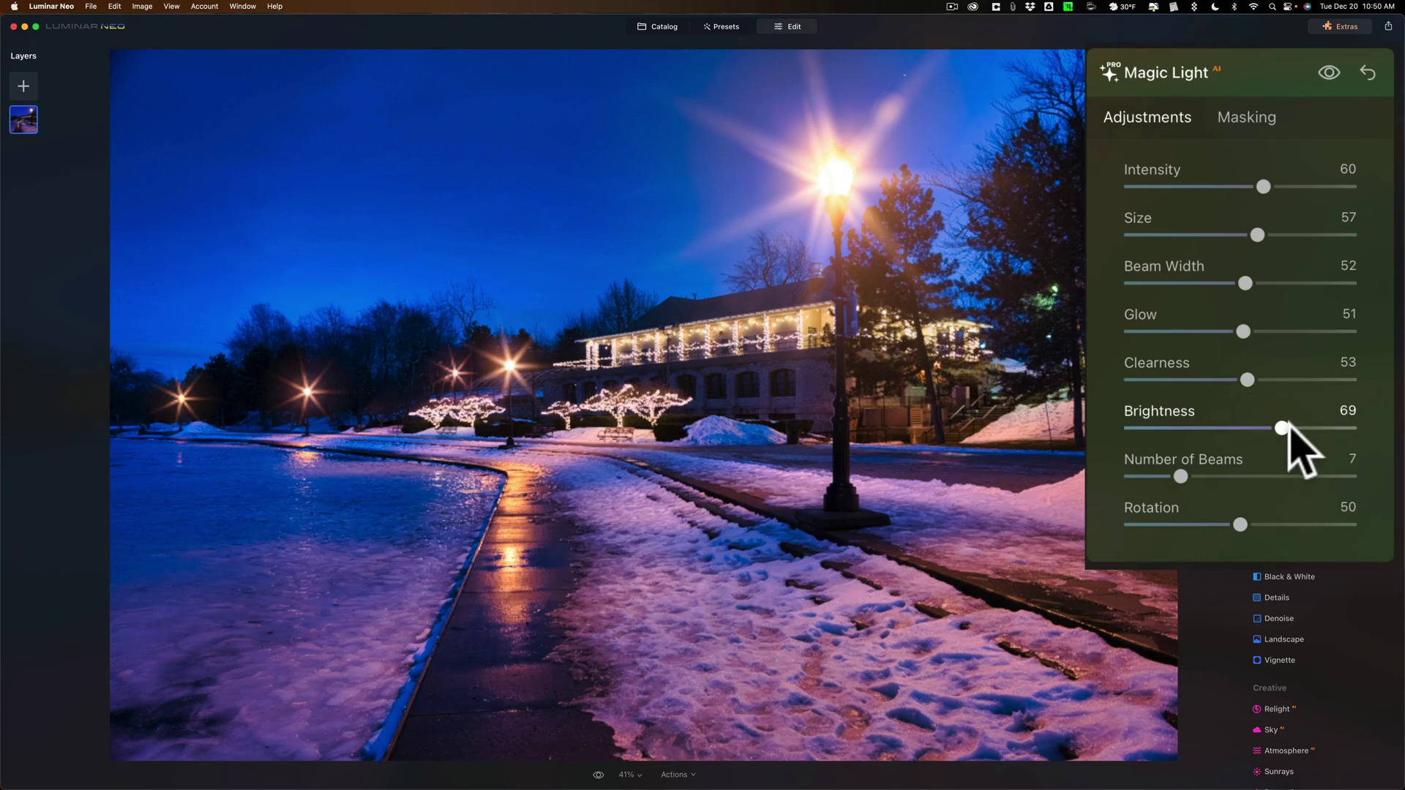
left_click(1236, 428)
left_click(1231, 476)
left_click(1278, 476)
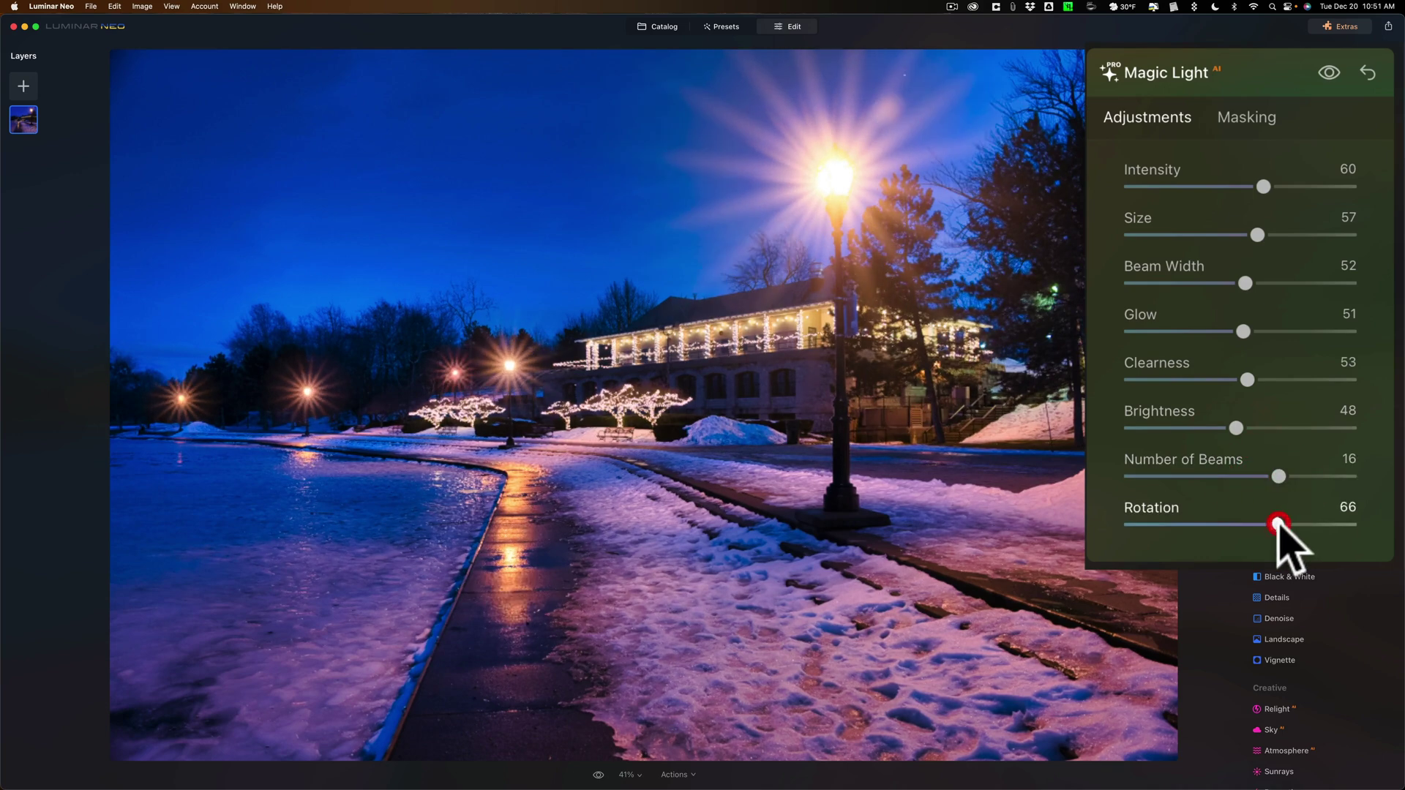
Tone the starburst down to Intensity 45, Size 24, Beam Width 22, Glow 31, Clearness 37, Brightness 32, 11 beams.
left_click_drag(1254, 233, 1170, 284)
left_click_drag(1242, 333, 1200, 331)
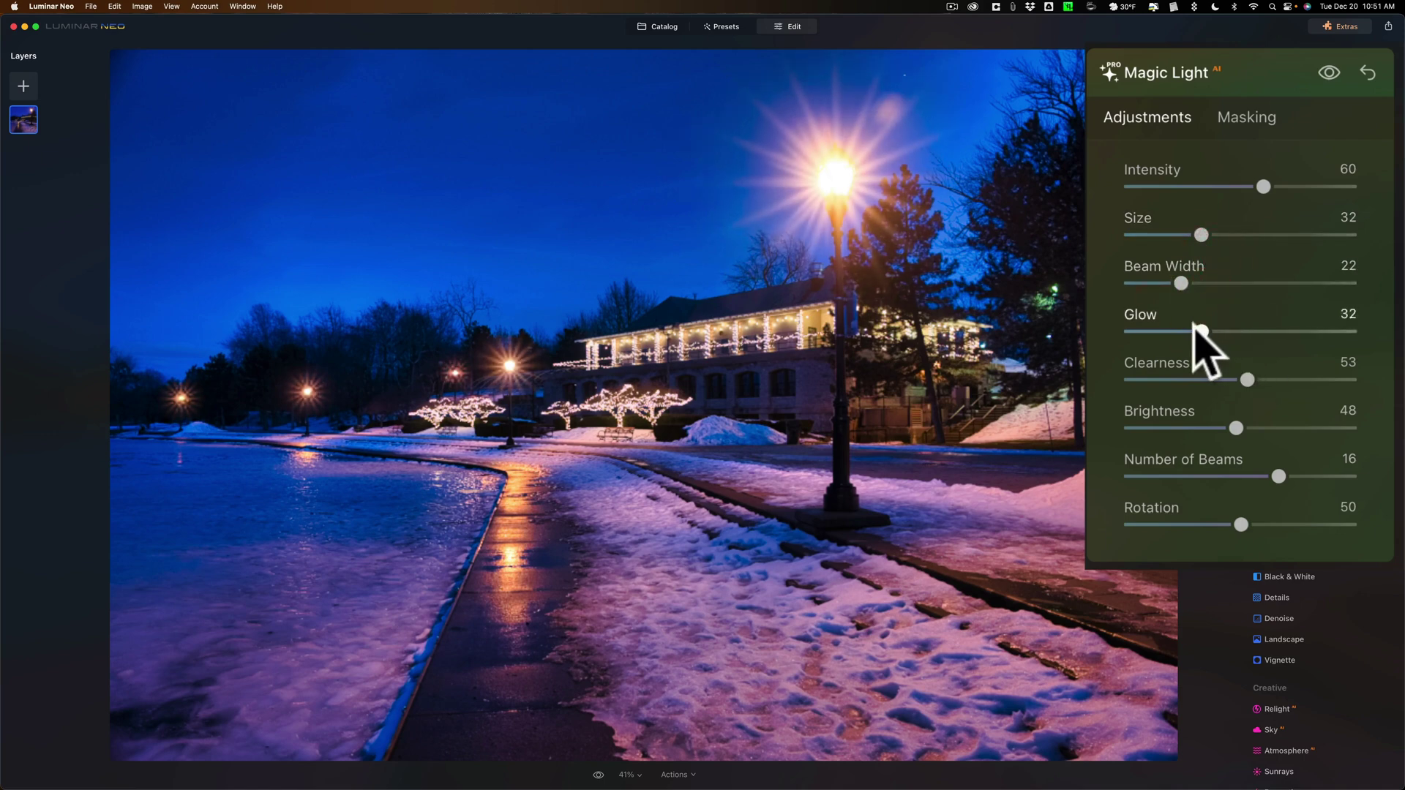
left_click_drag(1245, 379, 1213, 380)
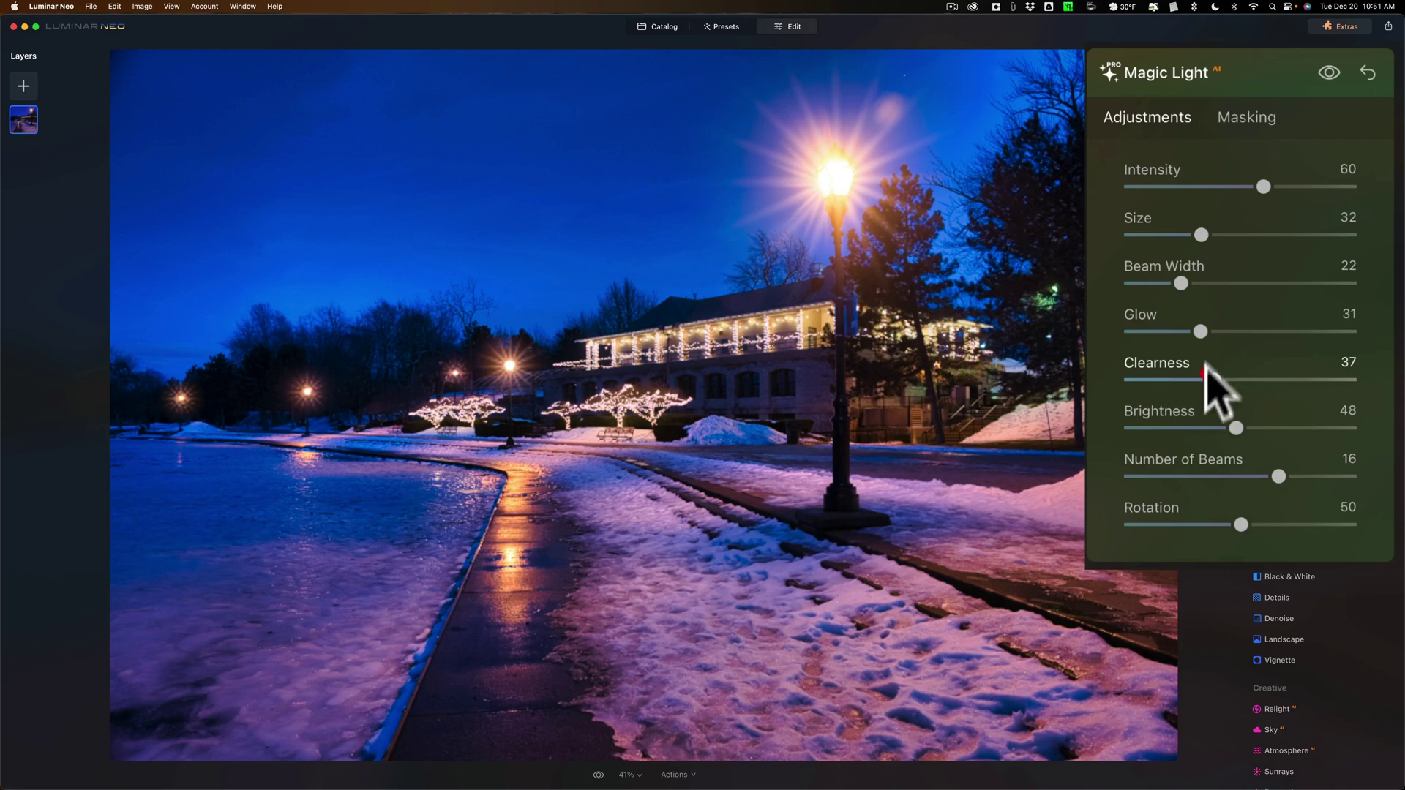
left_click_drag(1201, 235, 1196, 235)
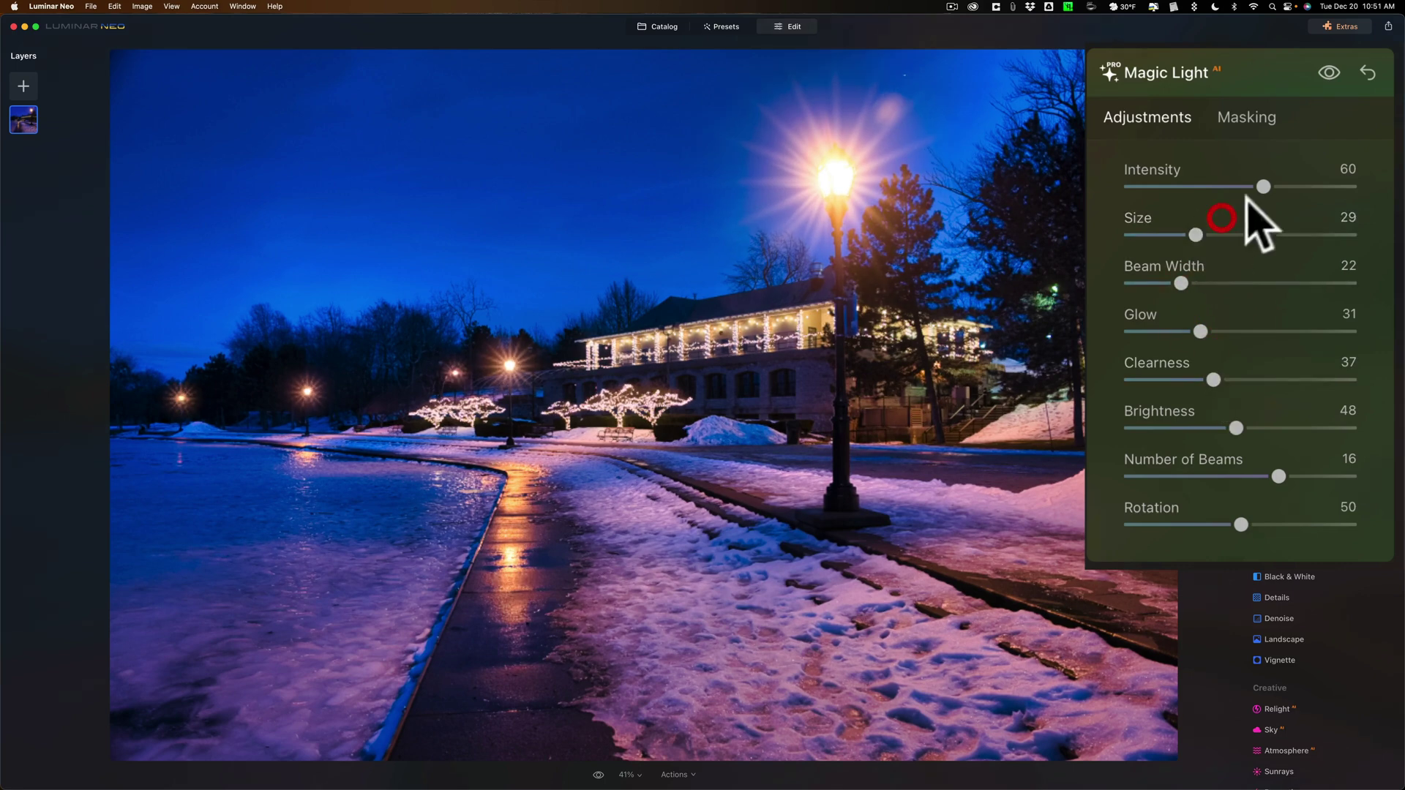
left_click_drag(1263, 186, 1229, 186)
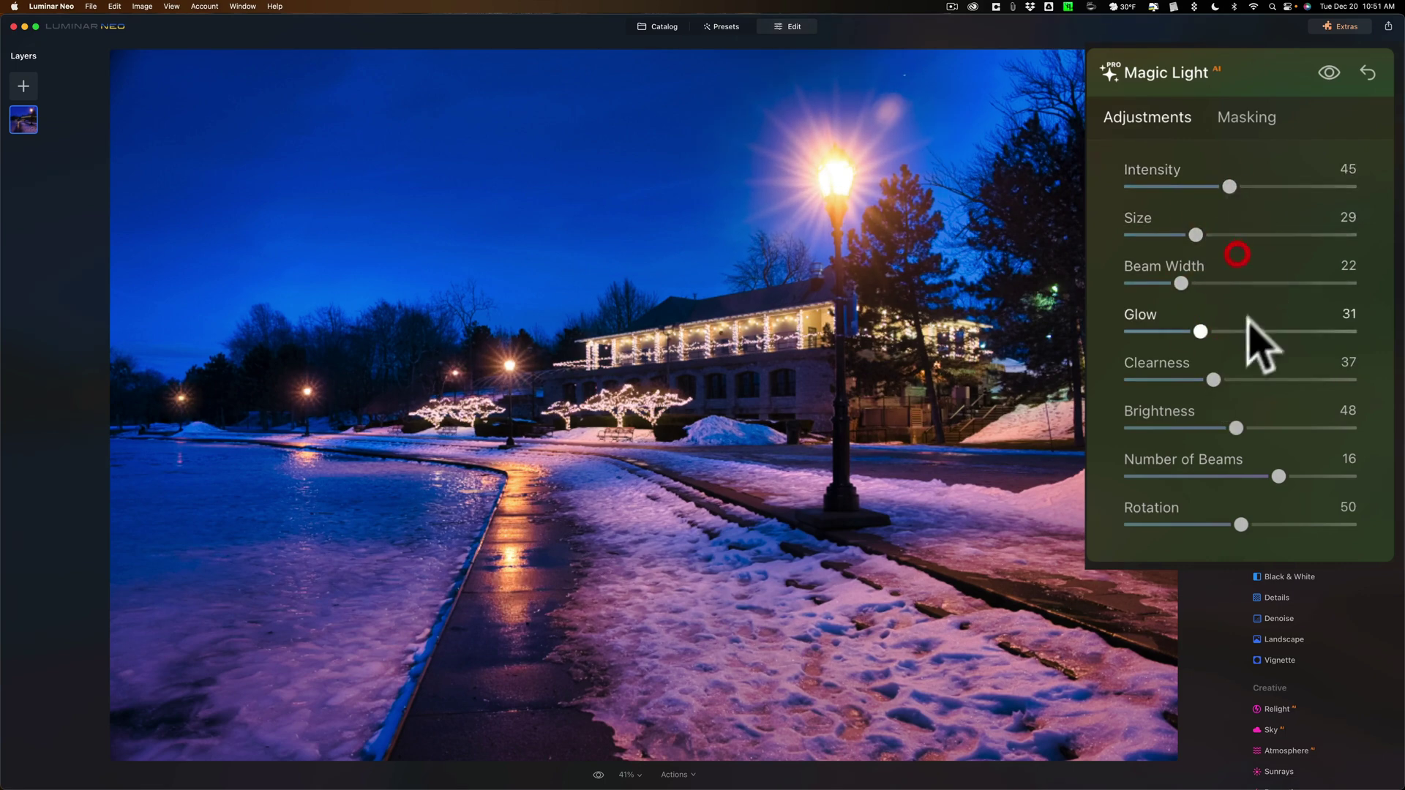
left_click_drag(1236, 428, 1200, 428)
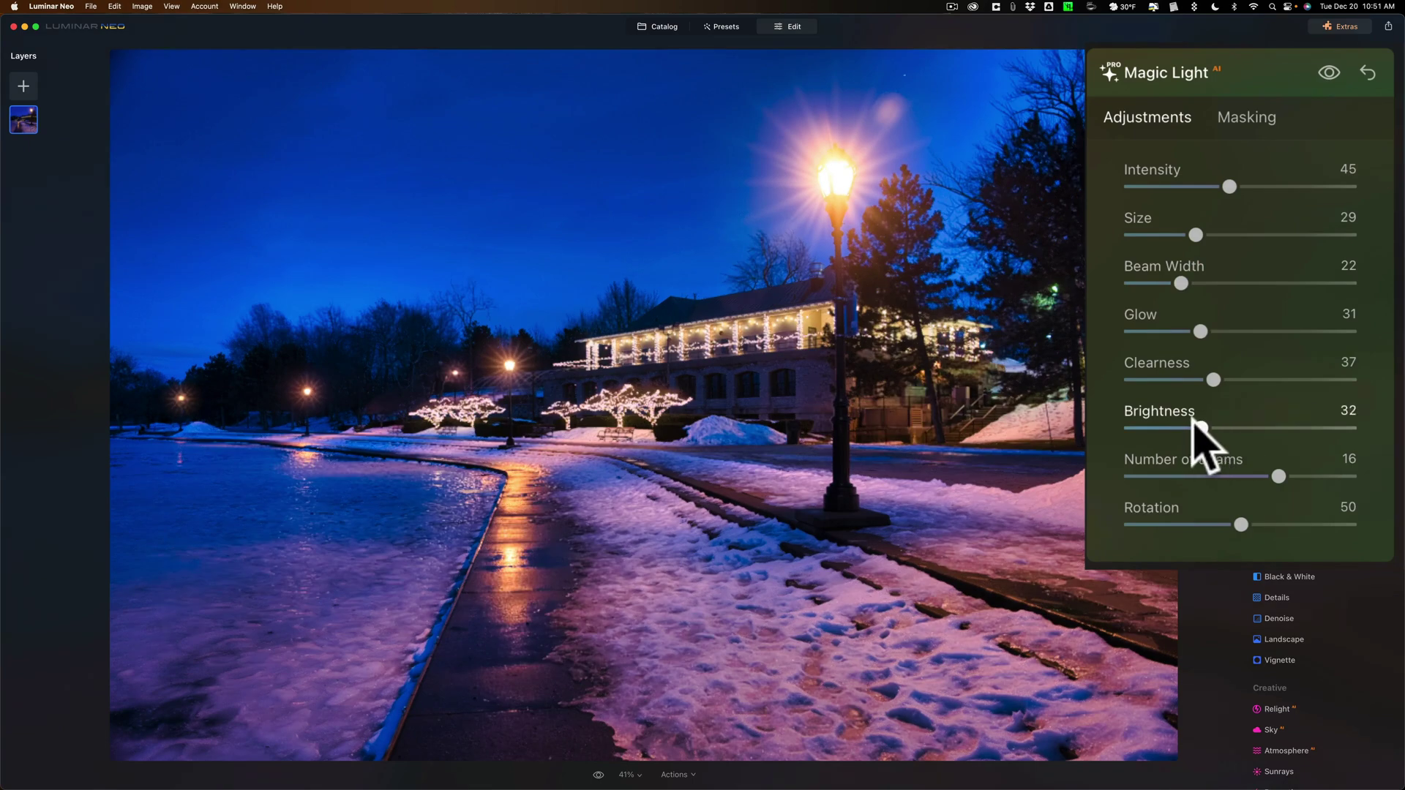
left_click_drag(1278, 476, 1215, 476)
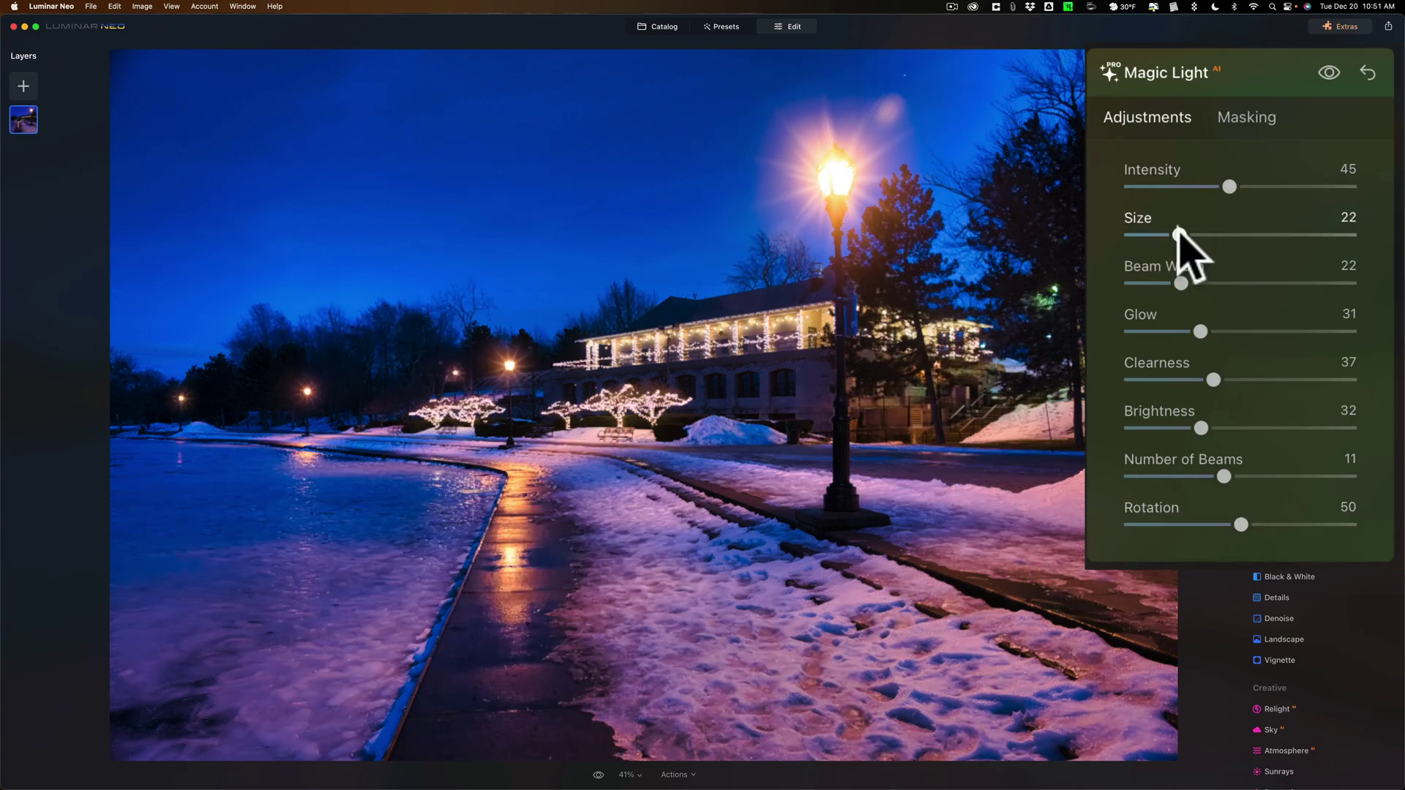
left_click_drag(1195, 234, 1186, 233)
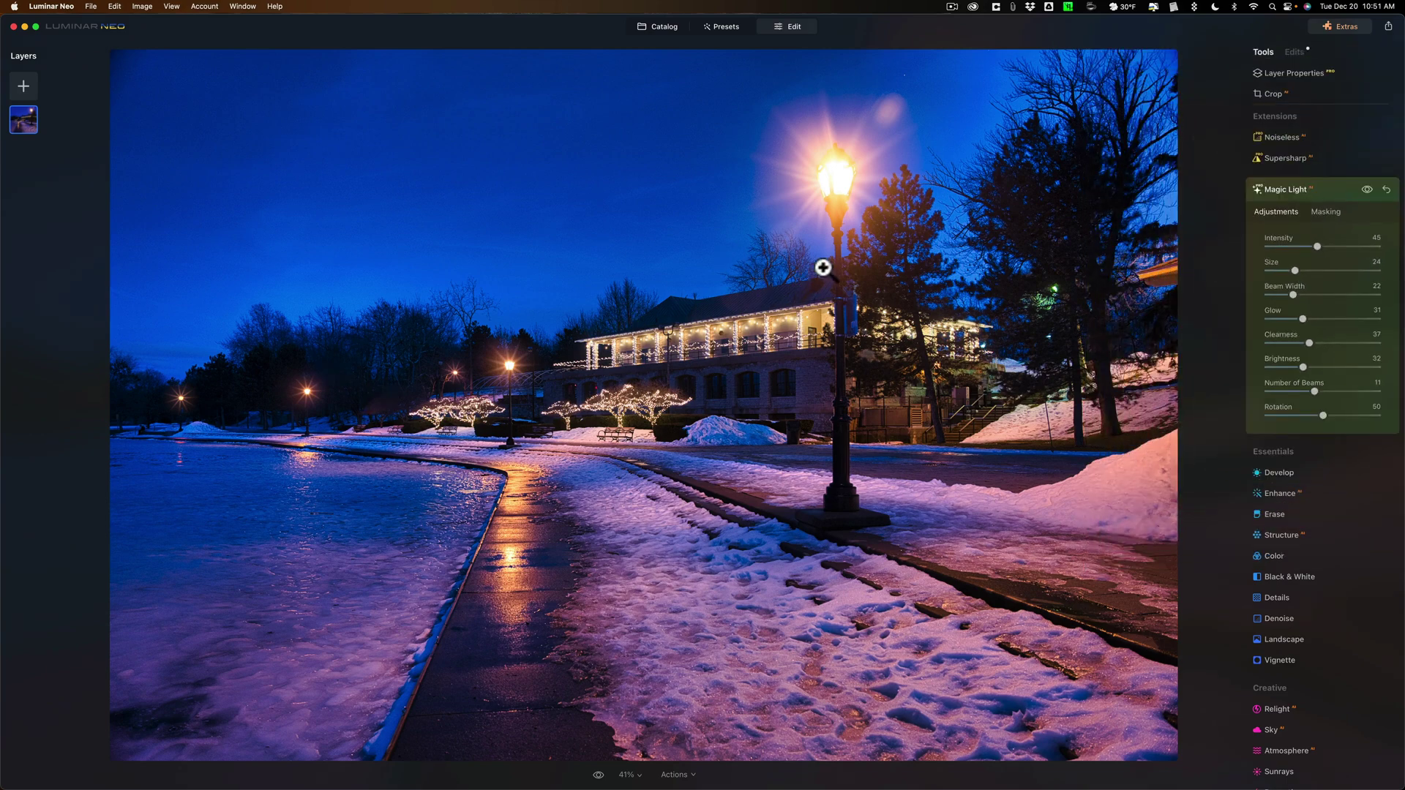
Open the aerial night cityscape from the Catalog in single-image view.
left_click(651, 26)
double_click(271, 177)
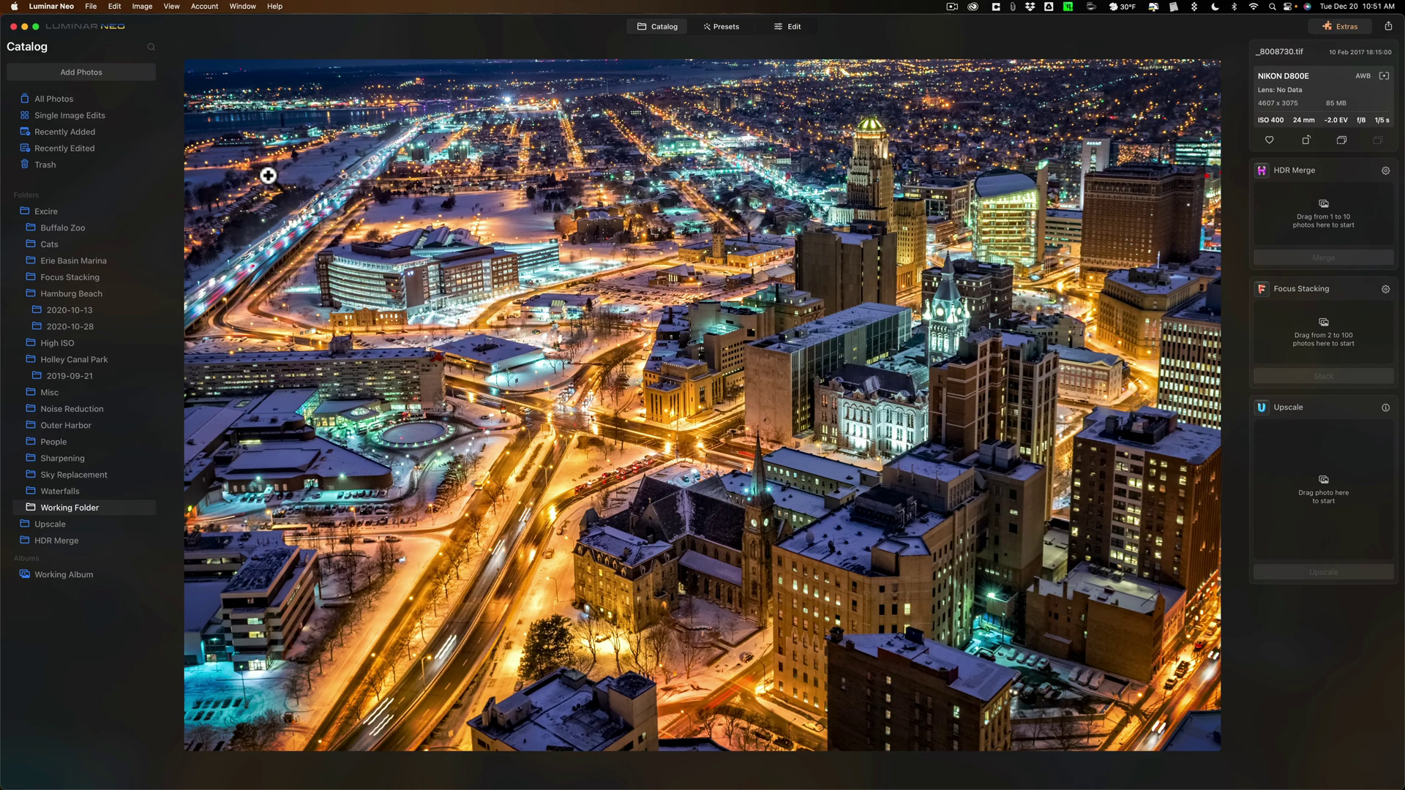
Edit the city photo with Magic Light stars at Intensity 59, Clearness 81, Glow 8 and Size 43.
left_click(774, 26)
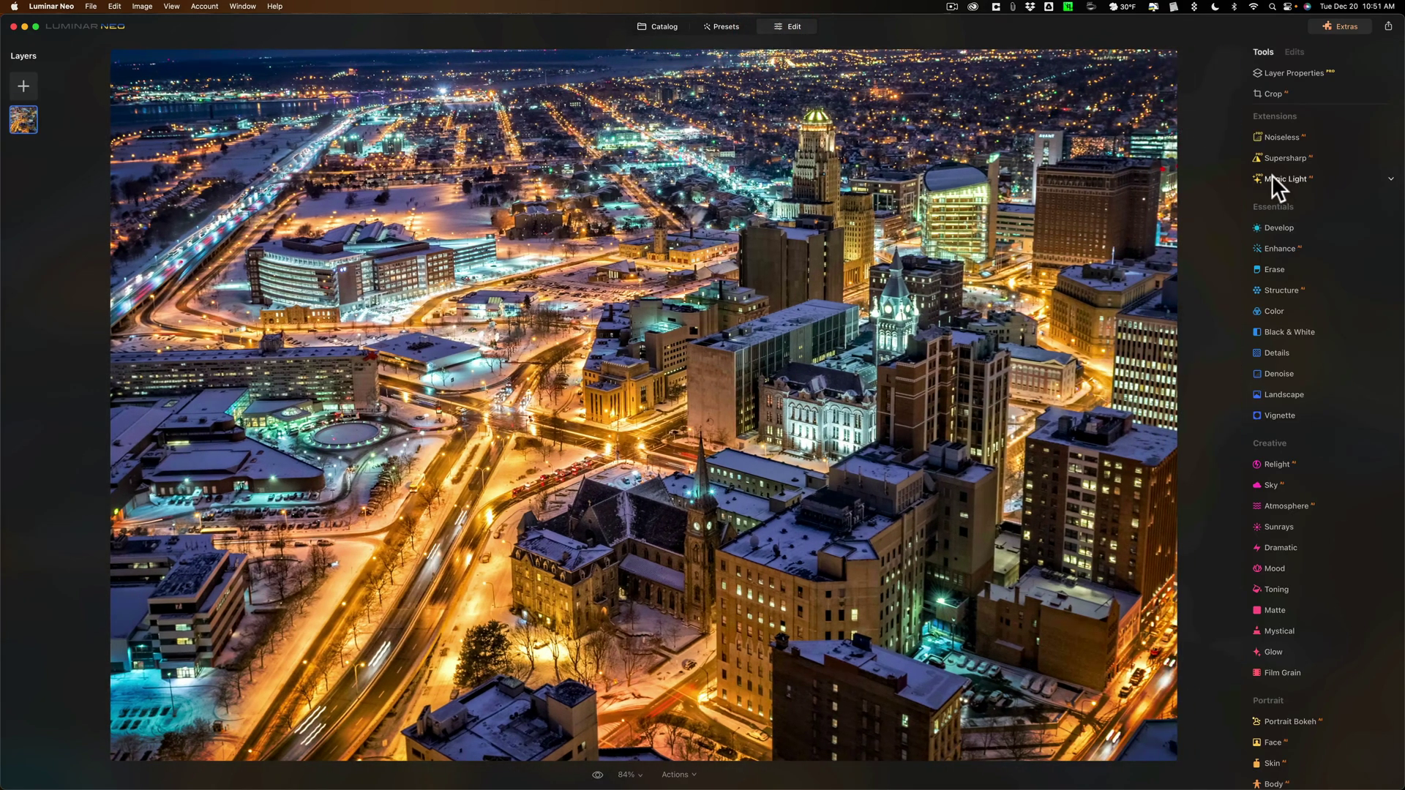
left_click(1273, 179)
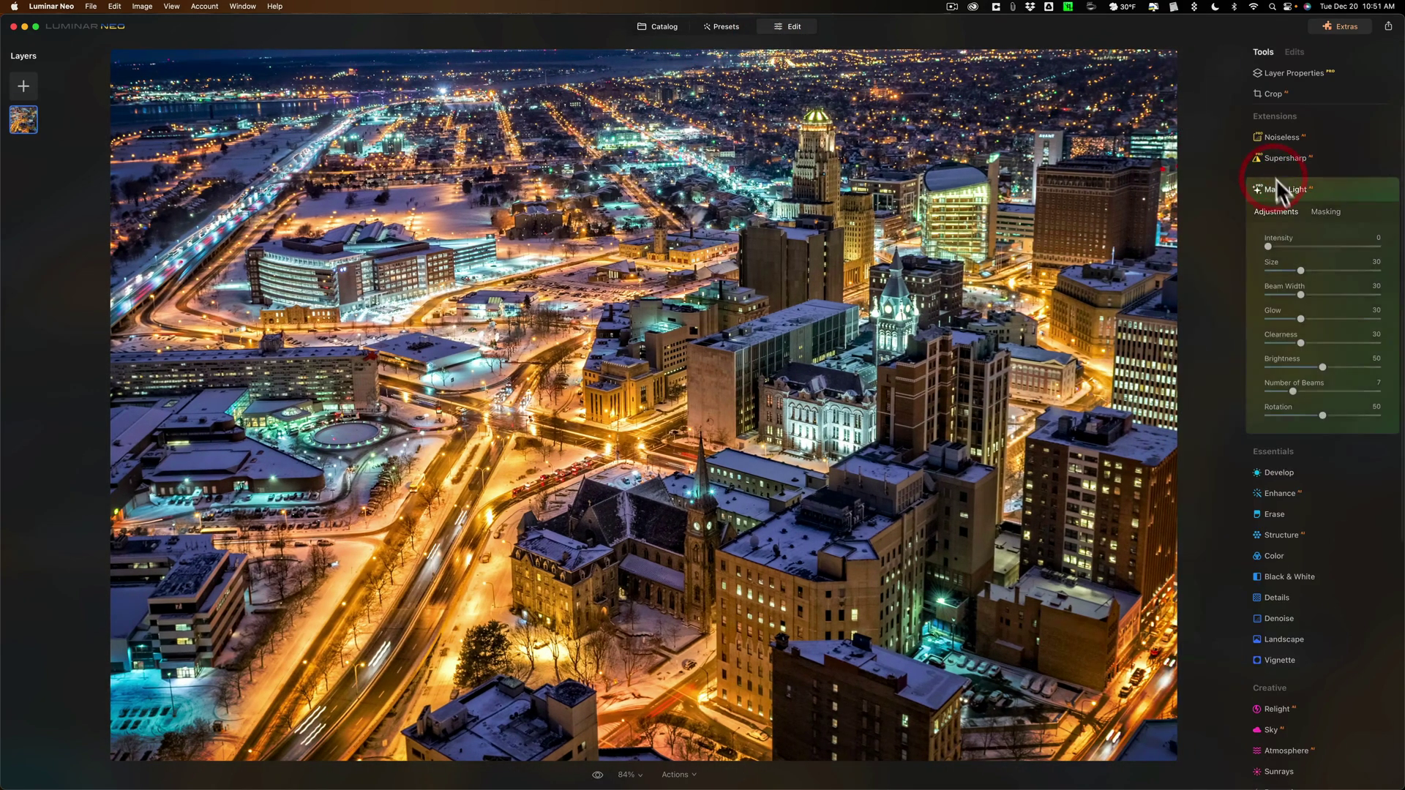
left_click(1307, 240)
left_click_drag(1214, 184, 1261, 187)
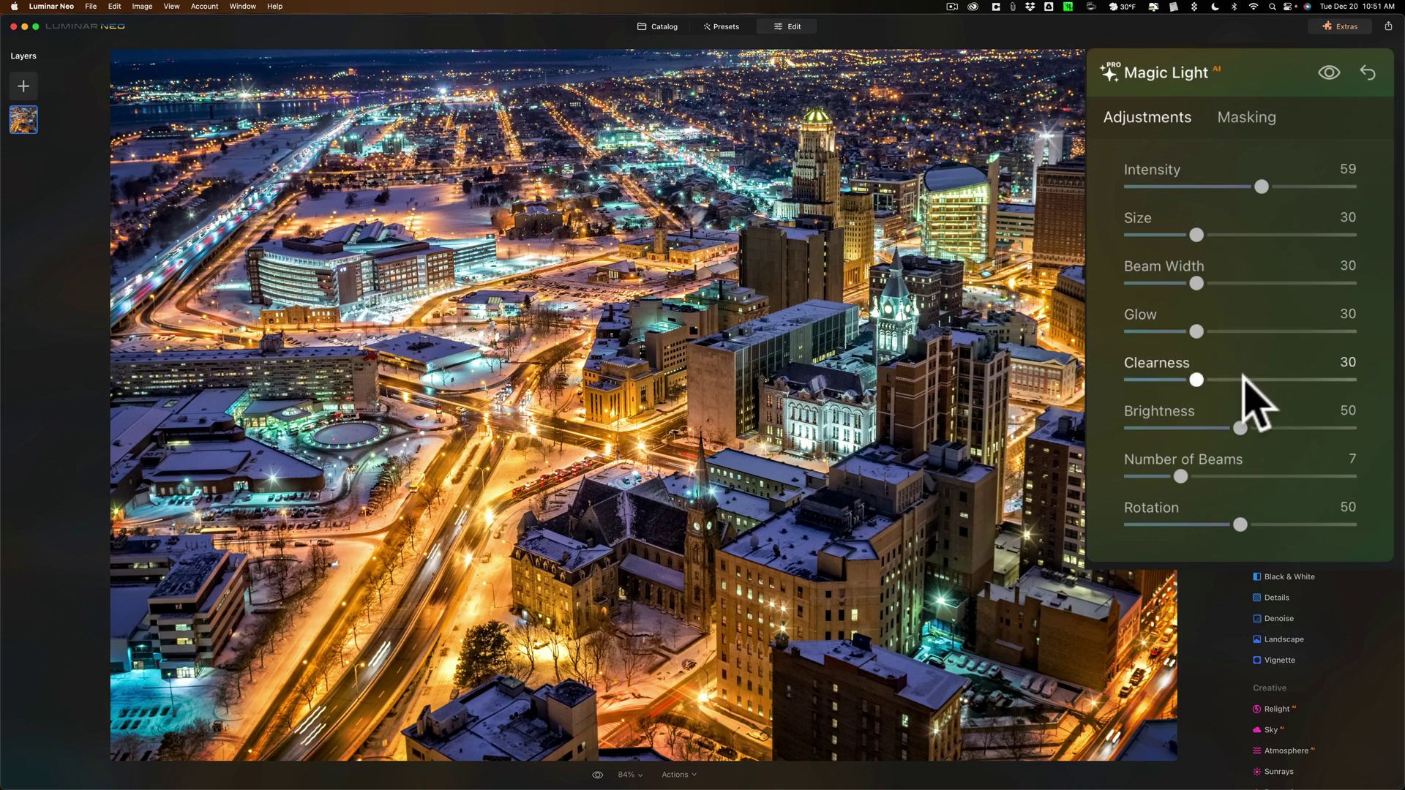
left_click(1271, 377)
left_click_drag(1297, 375, 1311, 379)
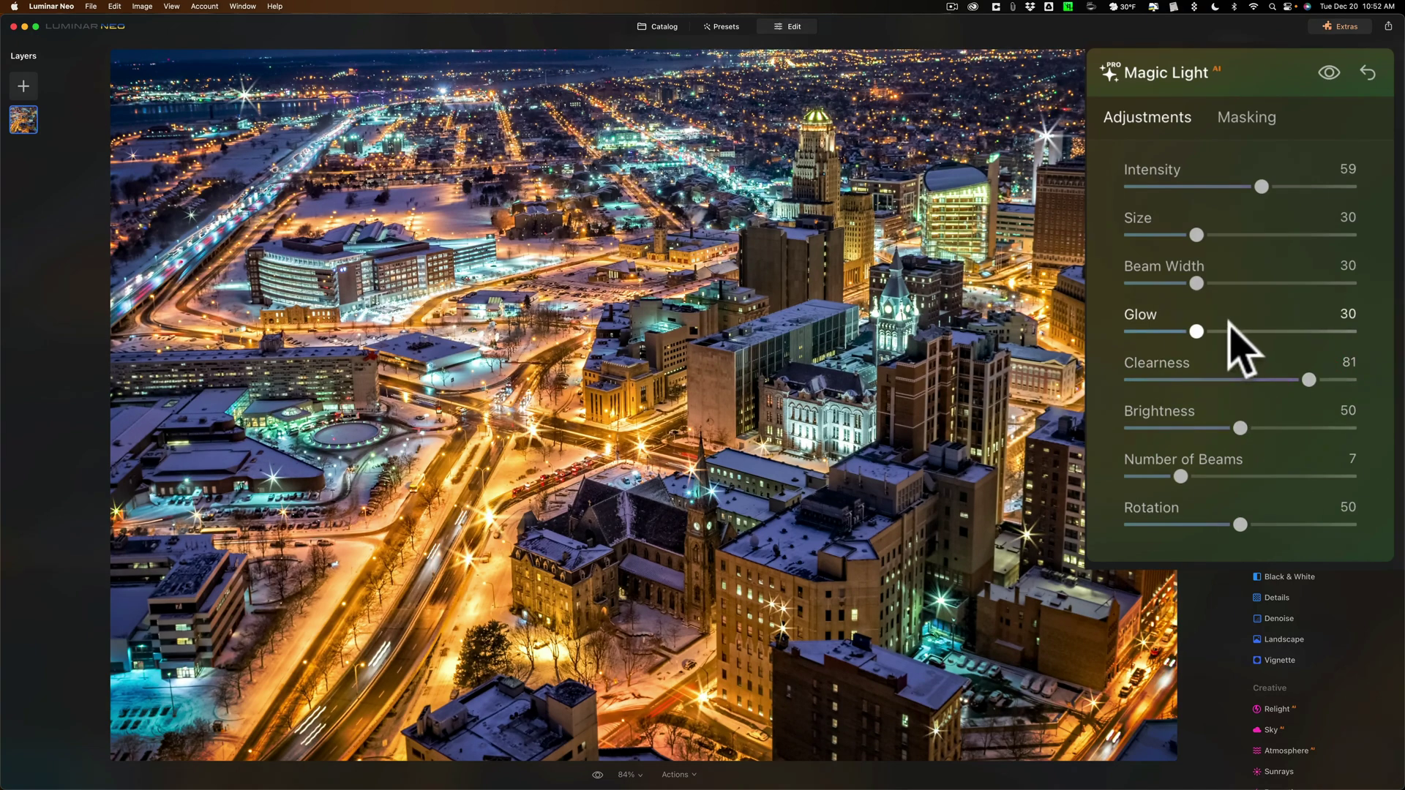
left_click_drag(1204, 329, 1148, 331)
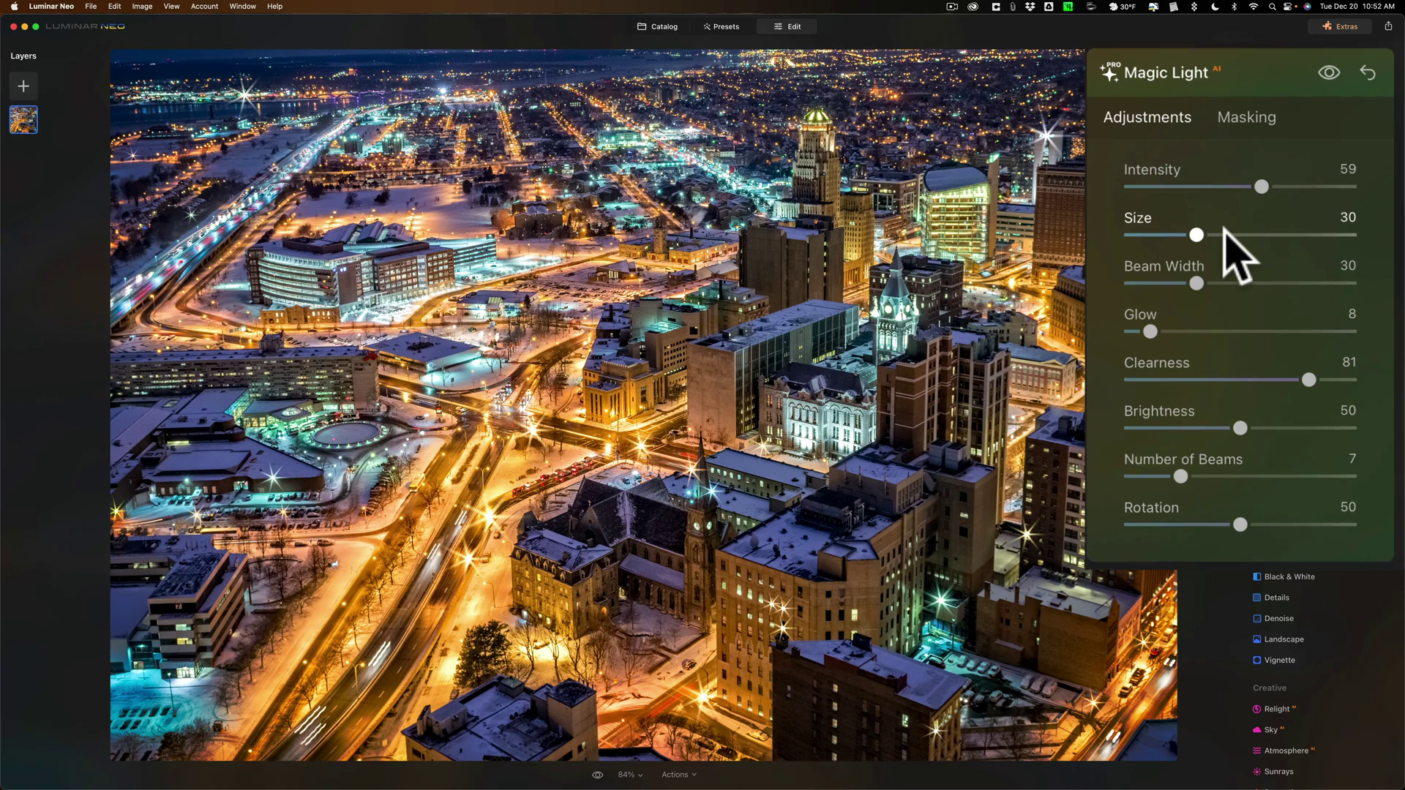
left_click(1224, 234)
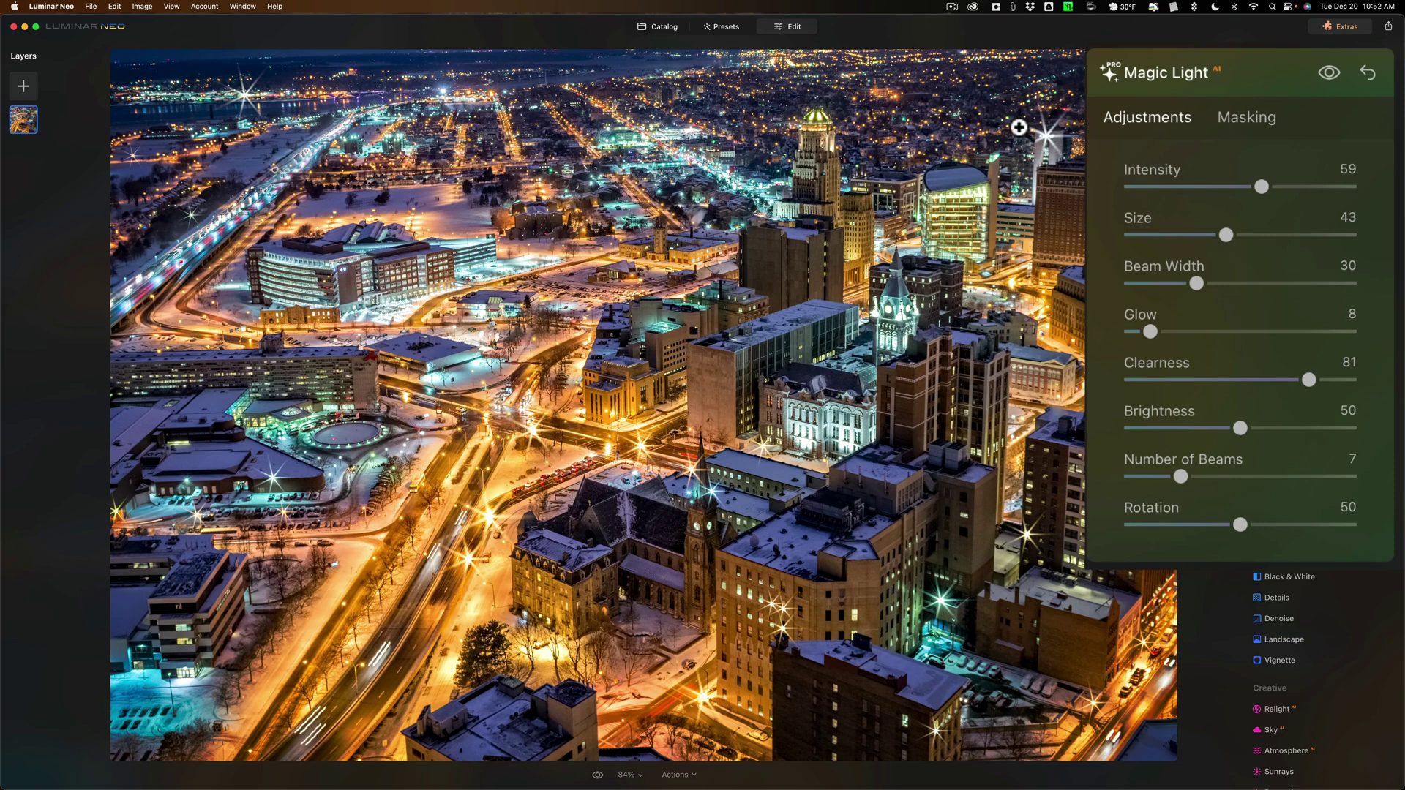
Brush-erase the stars over the top-right buildings and the upper-left skyline light.
left_click(1244, 117)
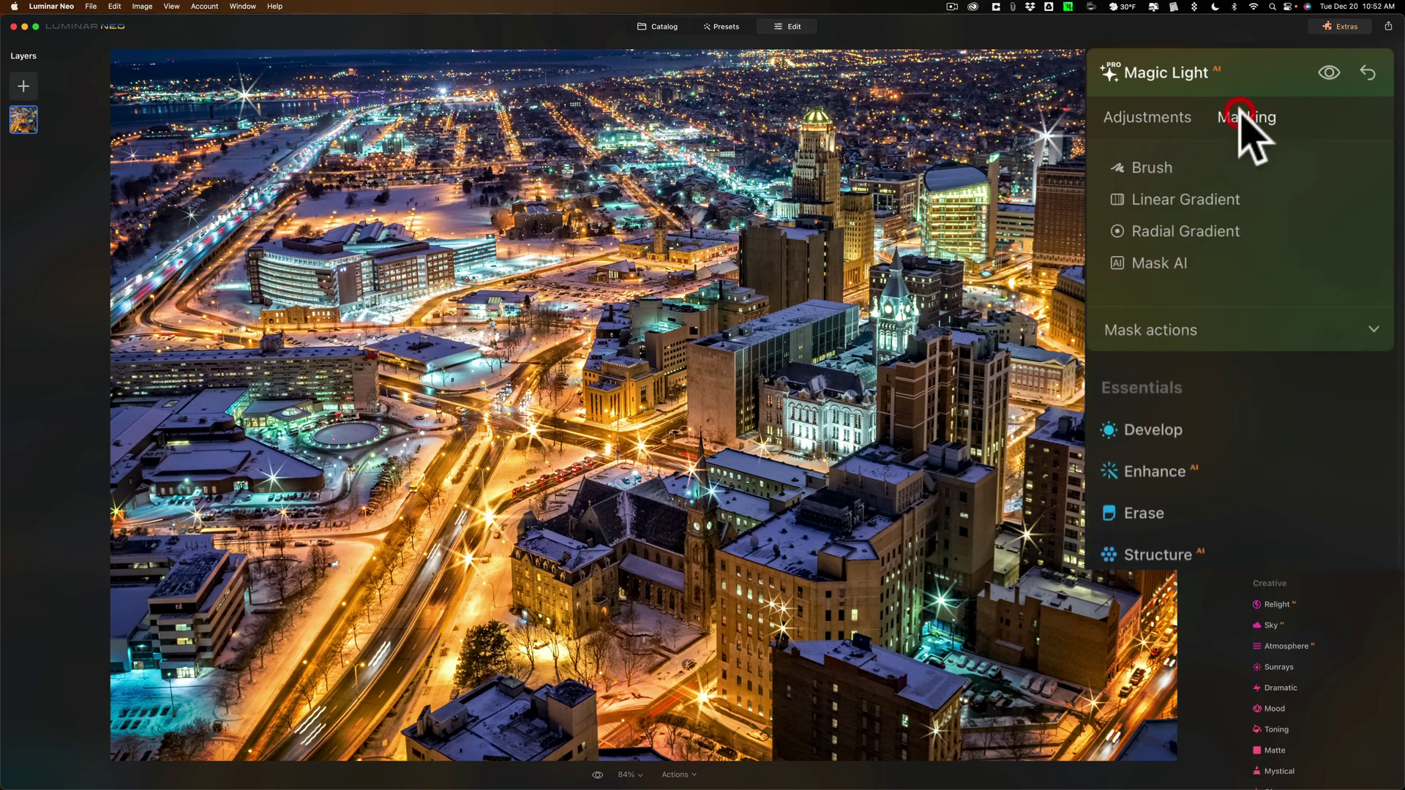
left_click(1160, 169)
left_click(1305, 209)
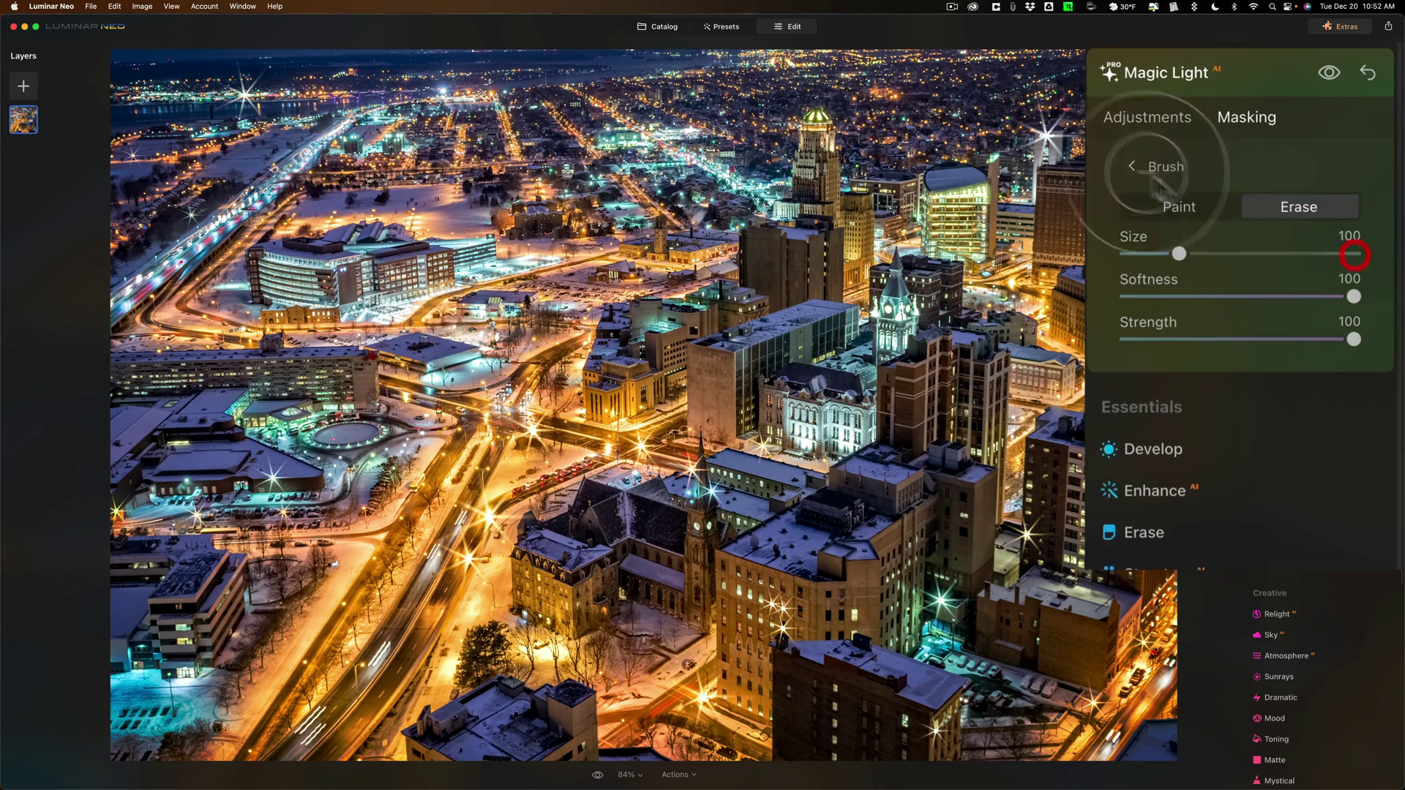
mouse_move(1039, 123)
left_mouse_down()
mouse_move(1003, 126)
mouse_move(1059, 136)
left_mouse_up()
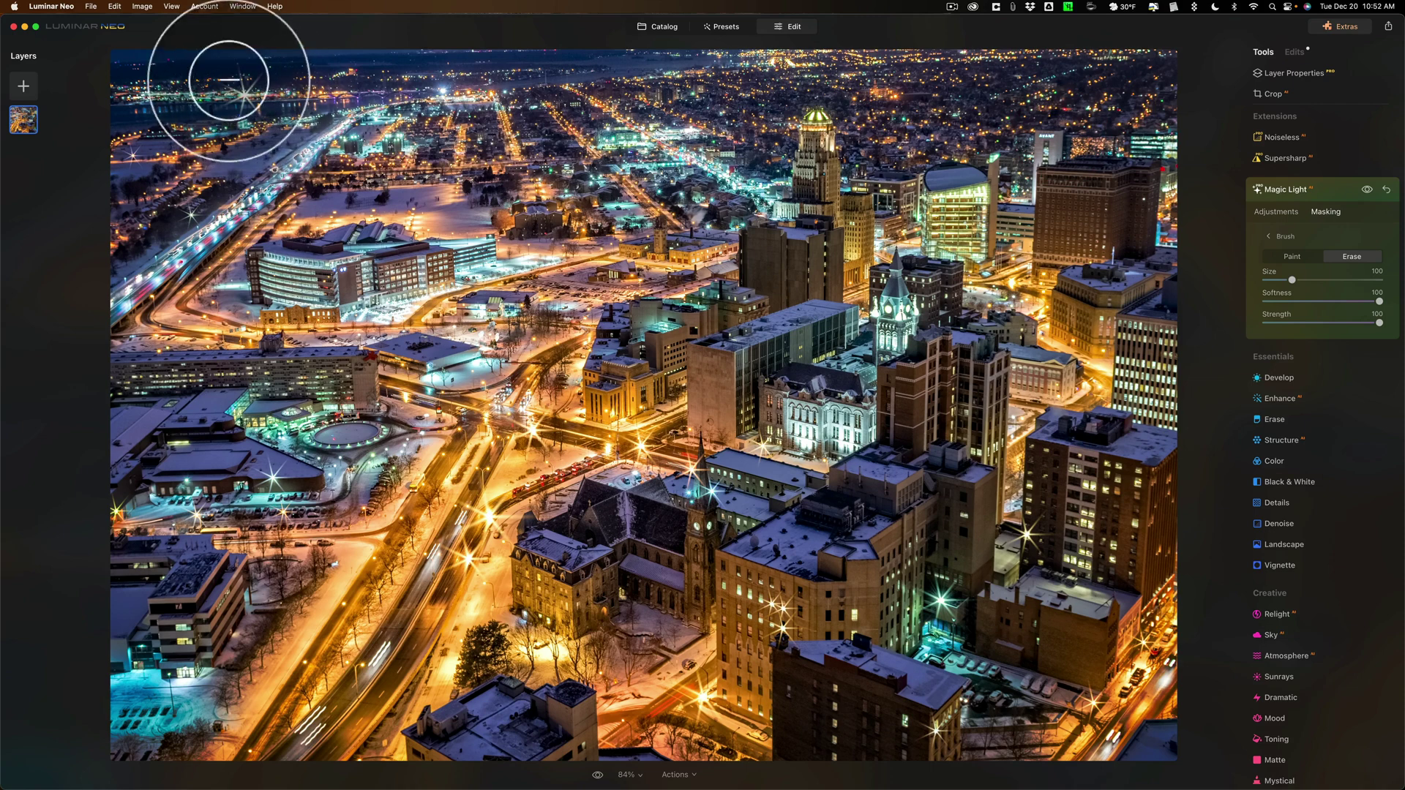
left_click_drag(247, 97, 252, 90)
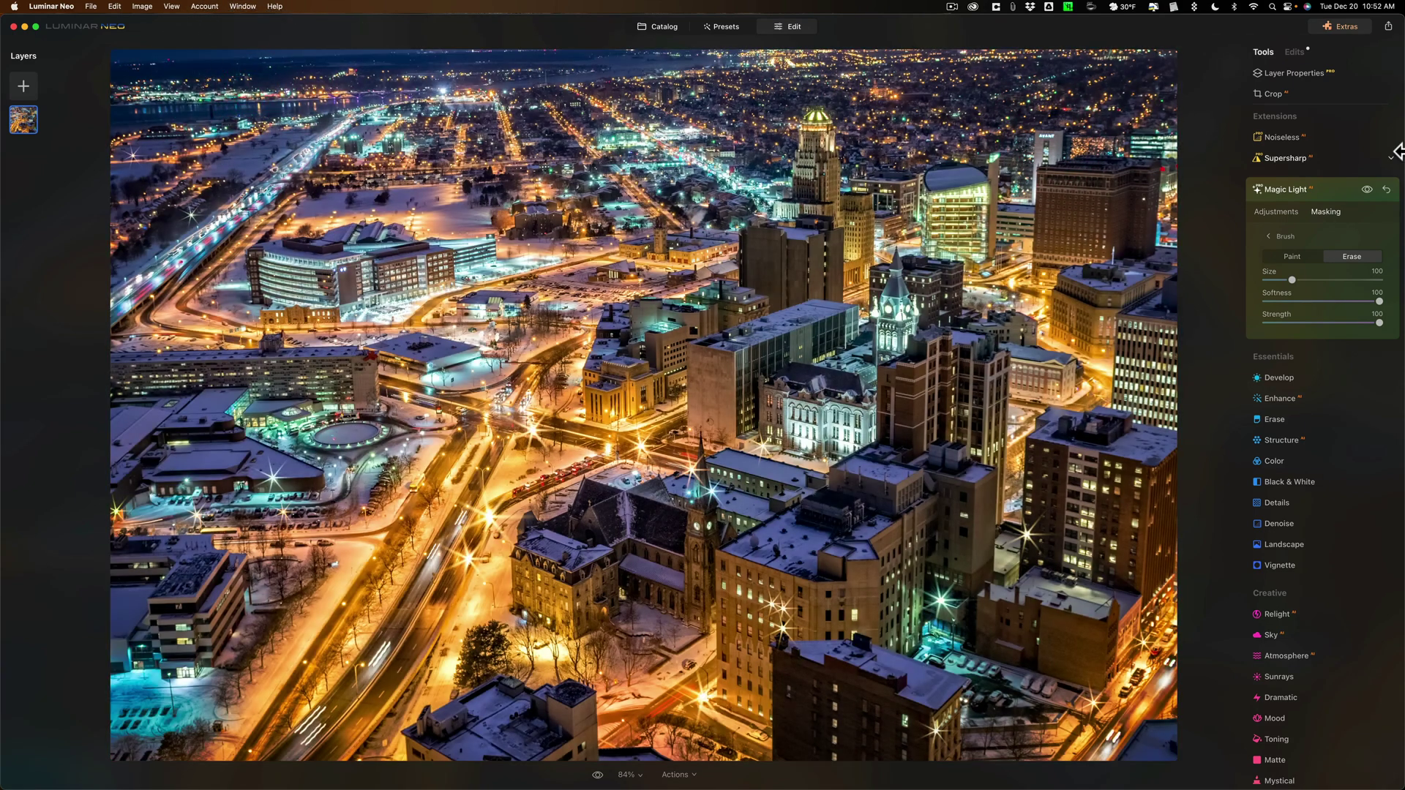